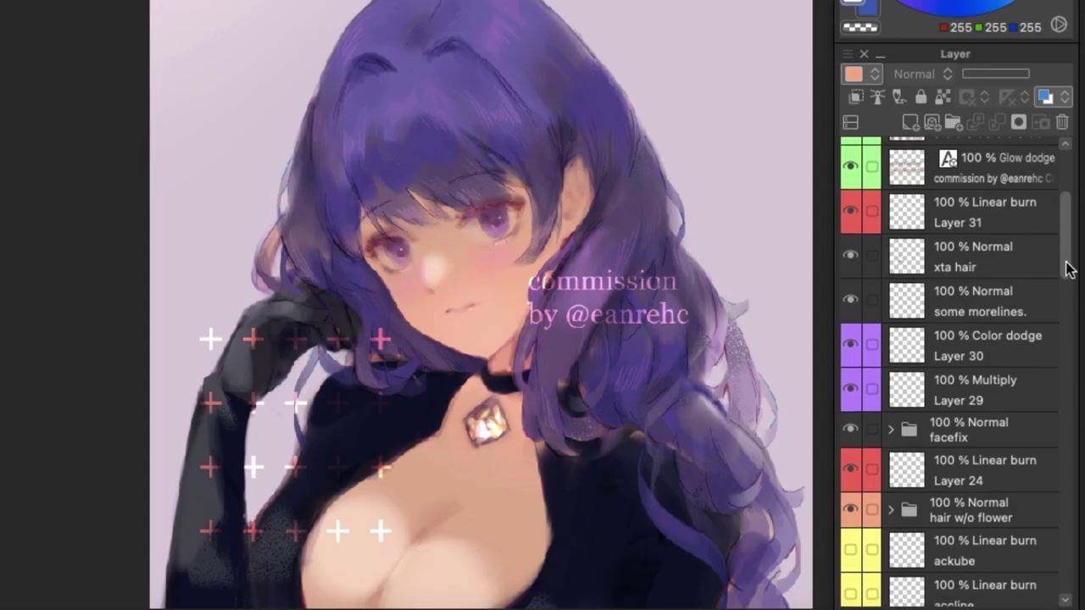
Switch the s3 Copy sketch folder's blending to Linear burn and hide the warm folder
{"action": "left_click_drag", "start_coordinate": [1068, 241], "coordinate": [1065, 557]}
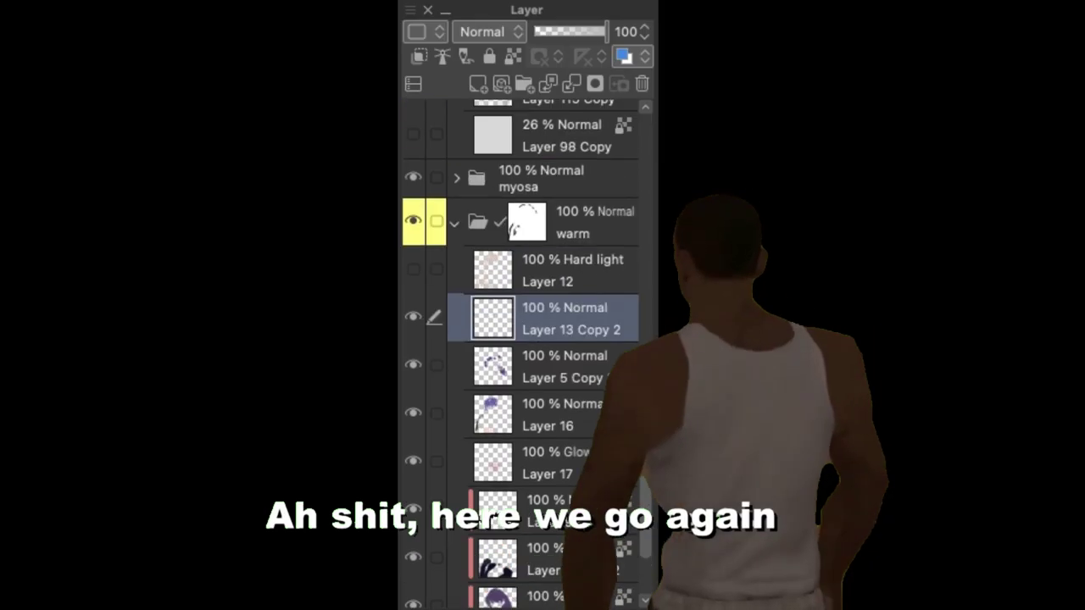
{"action": "scroll", "coordinate": [525, 356], "scroll_direction": "up", "scroll_amount": 5}
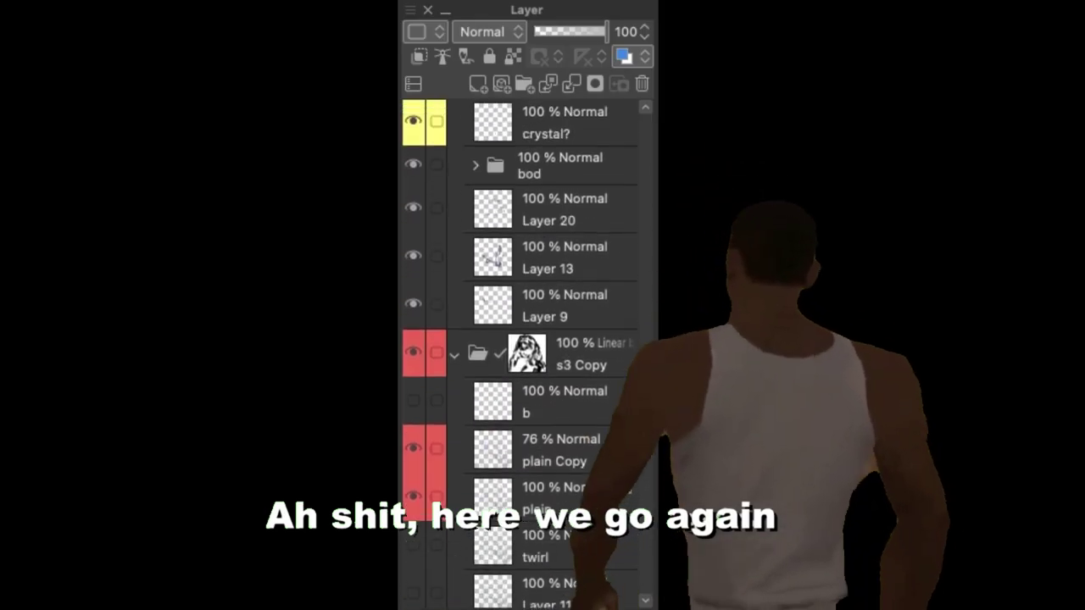
{"action": "scroll", "coordinate": [526, 356], "scroll_direction": "down", "scroll_amount": 5}
{"action": "scroll", "coordinate": [526, 356], "scroll_direction": "up", "scroll_amount": 8}
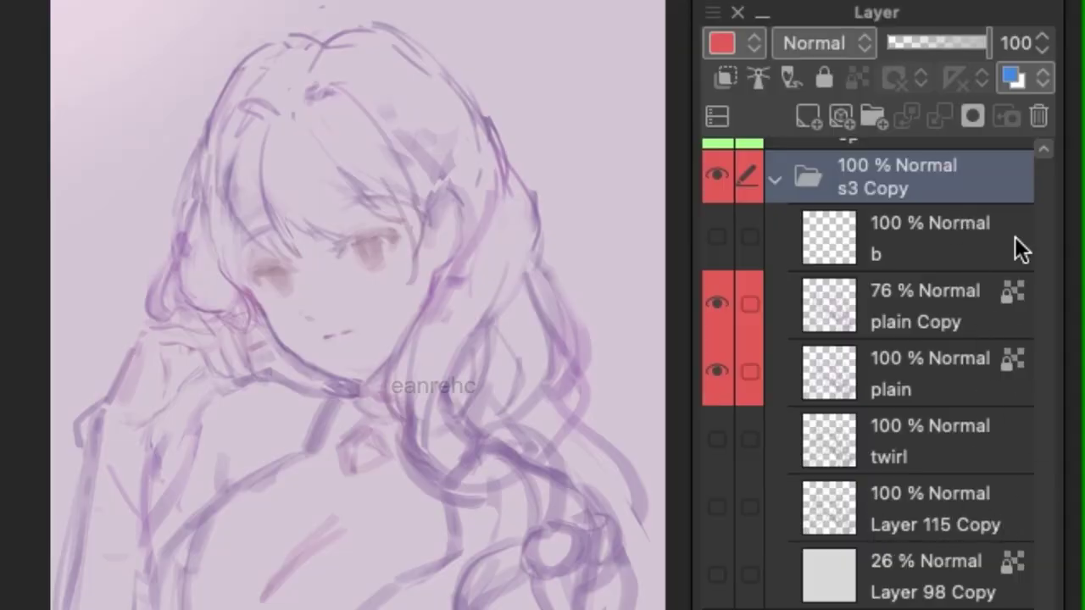
{"action": "left_click", "coordinate": [845, 38]}
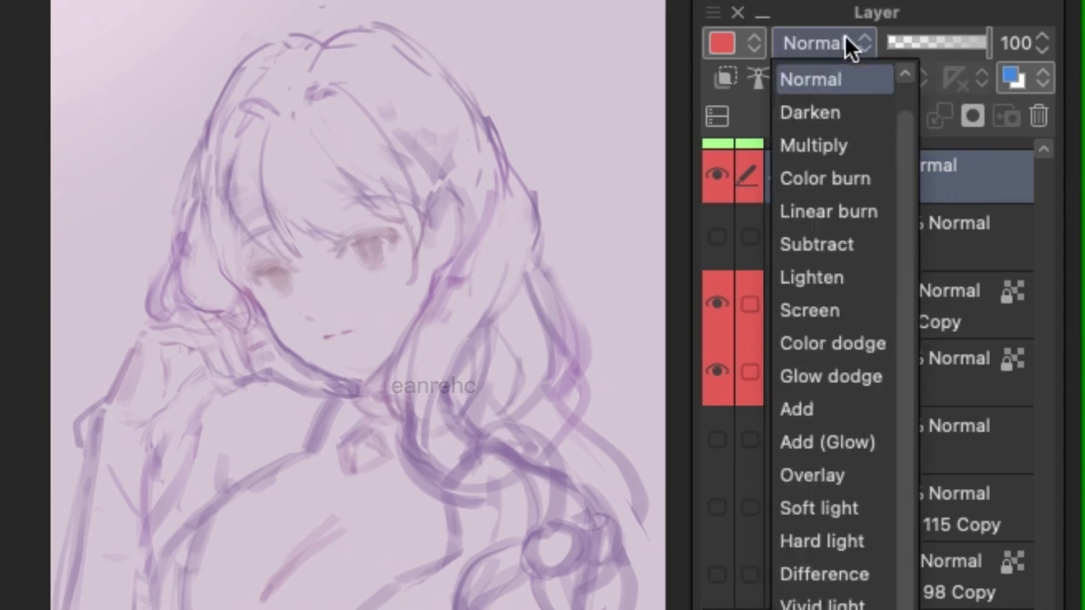
{"action": "left_click", "coordinate": [856, 212]}
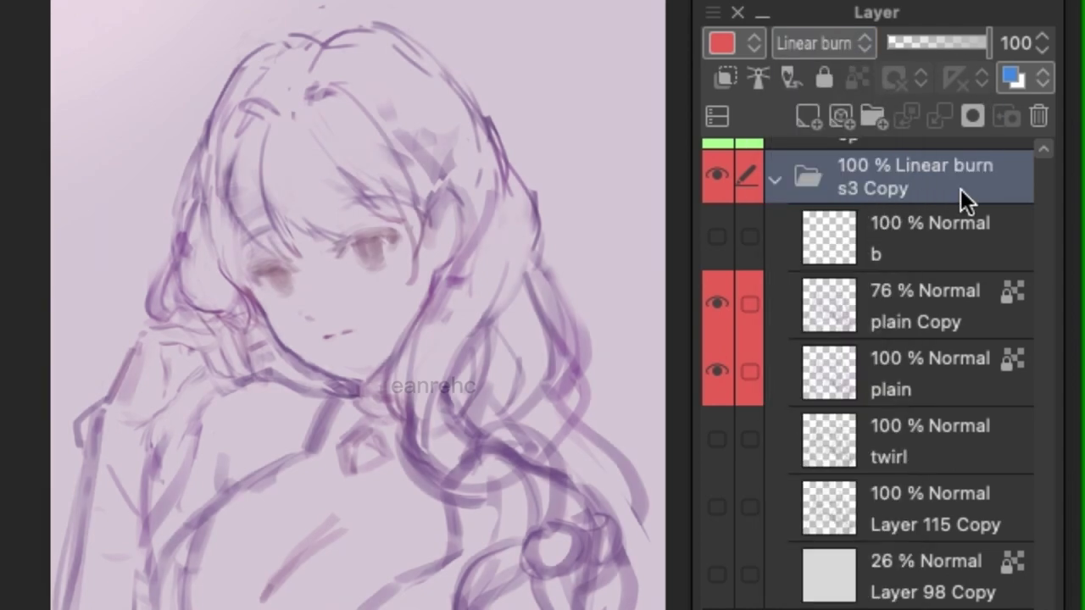
{"action": "left_click", "coordinate": [822, 42]}
{"action": "left_click", "coordinate": [858, 175]}
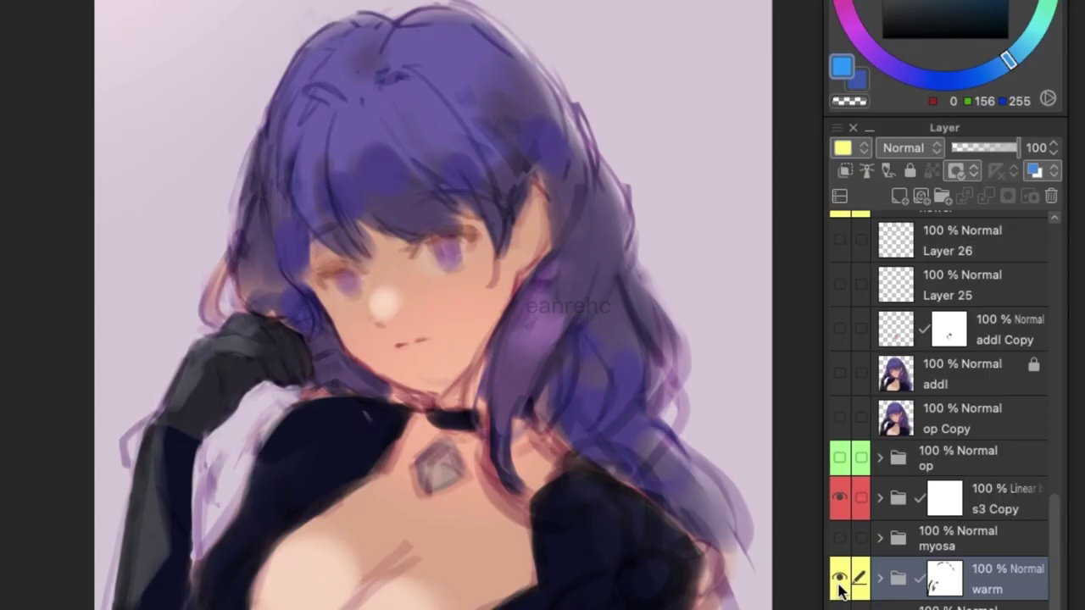
{"action": "left_click", "coordinate": [839, 580]}
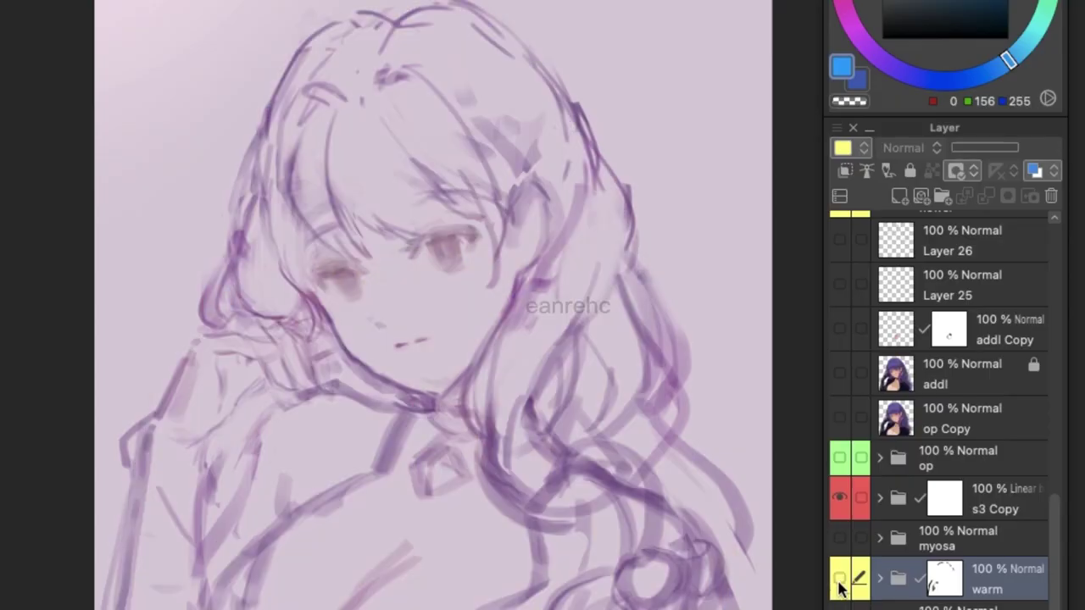
Show and re-hide the warm folder to compare the colour draft with the purple sketch
{"action": "left_click", "coordinate": [839, 580]}
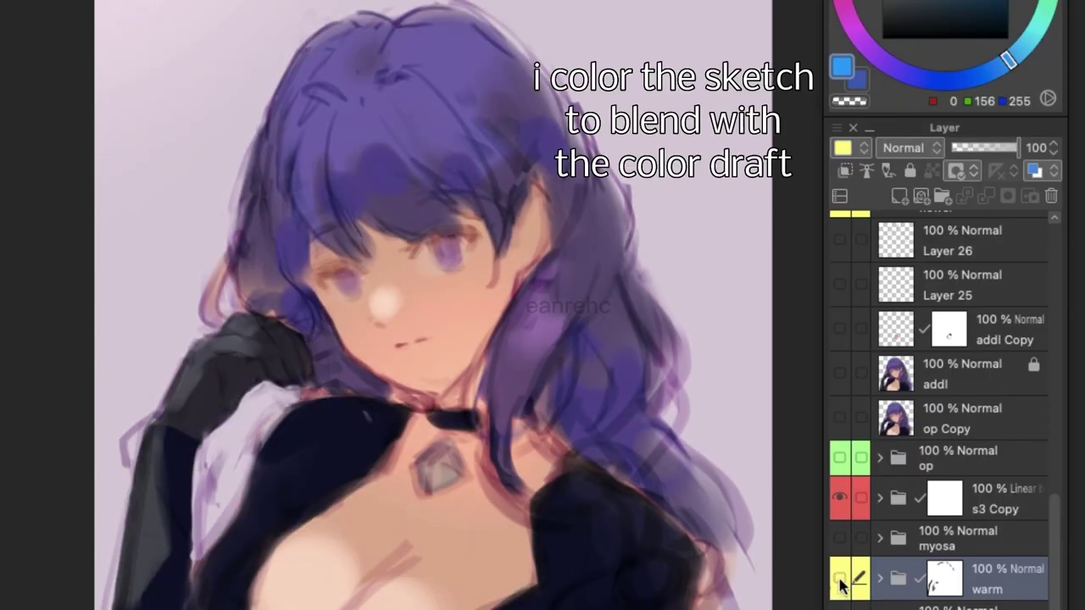
{"action": "left_click", "coordinate": [839, 580]}
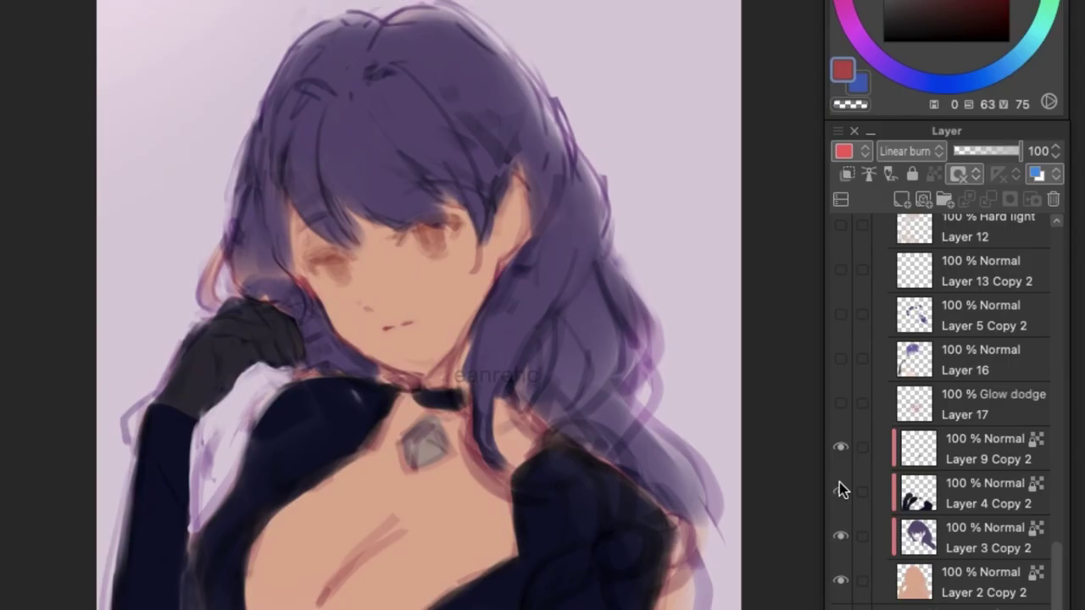
Toggle the black clothing and purple hair layers on and off to compare
{"action": "left_click", "coordinate": [839, 482]}
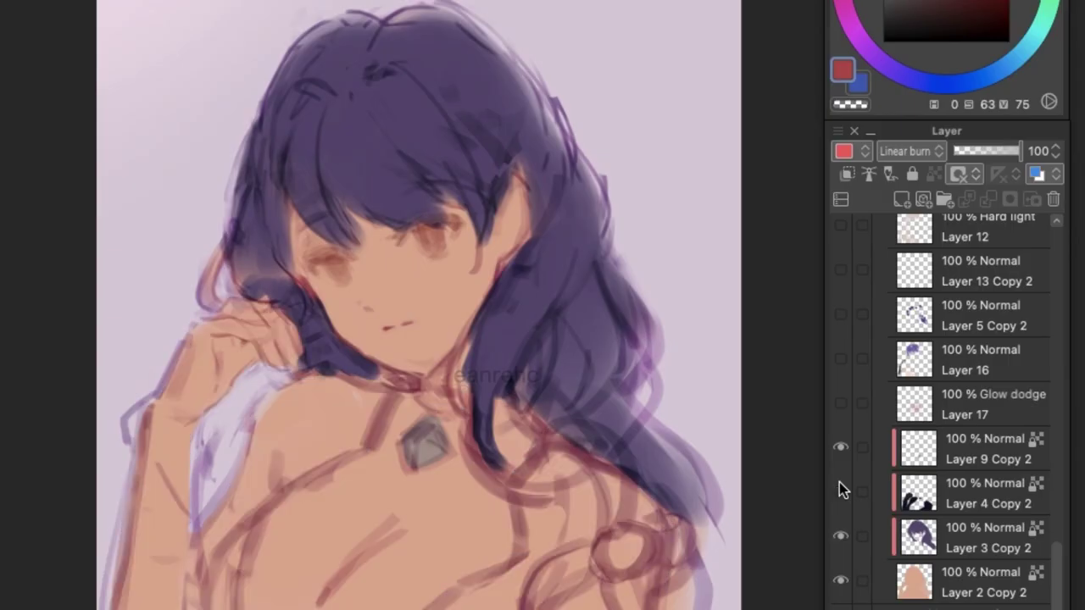
{"action": "left_click", "coordinate": [839, 483]}
{"action": "left_click", "coordinate": [839, 482]}
{"action": "left_click", "coordinate": [839, 482]}
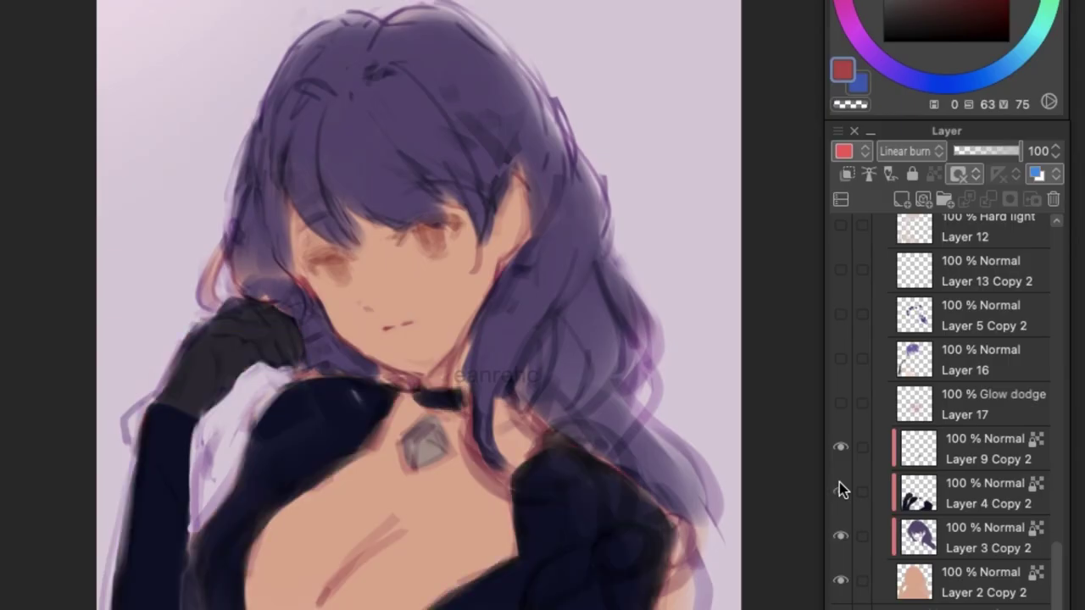
{"action": "left_click", "coordinate": [840, 526]}
{"action": "left_click", "coordinate": [840, 526]}
{"action": "left_click", "coordinate": [840, 526]}
{"action": "left_click", "coordinate": [840, 527]}
Shift the hue, saturation and luminosity of Layer 3 Copy 2 to recolour the hair
{"action": "left_click", "coordinate": [919, 533]}
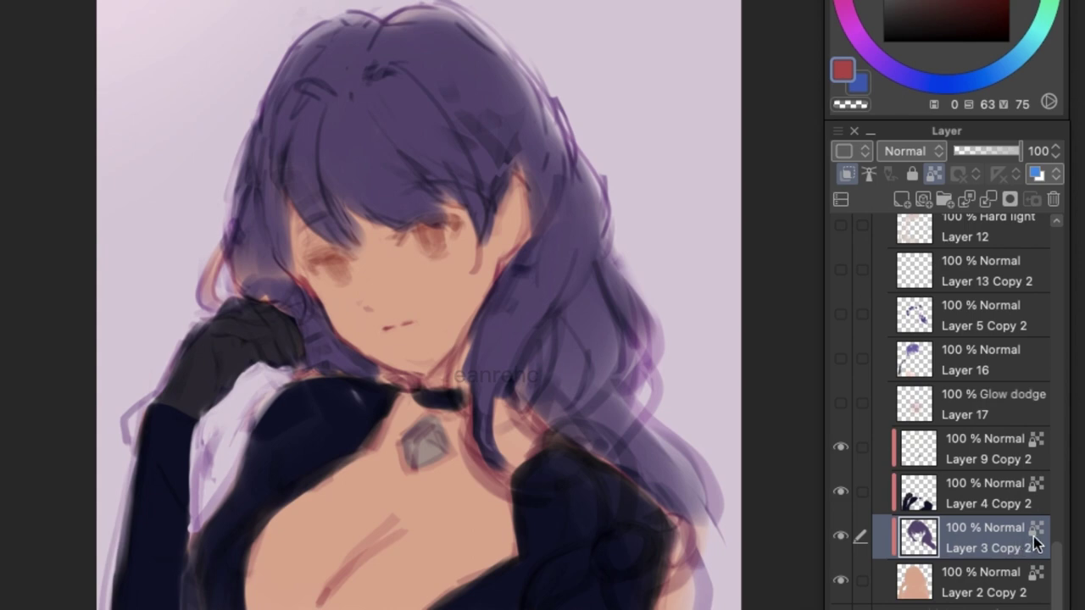
{"action": "key", "text": "ctrl+u"}
{"action": "left_click_drag", "start_coordinate": [397, 472], "coordinate": [361, 473]}
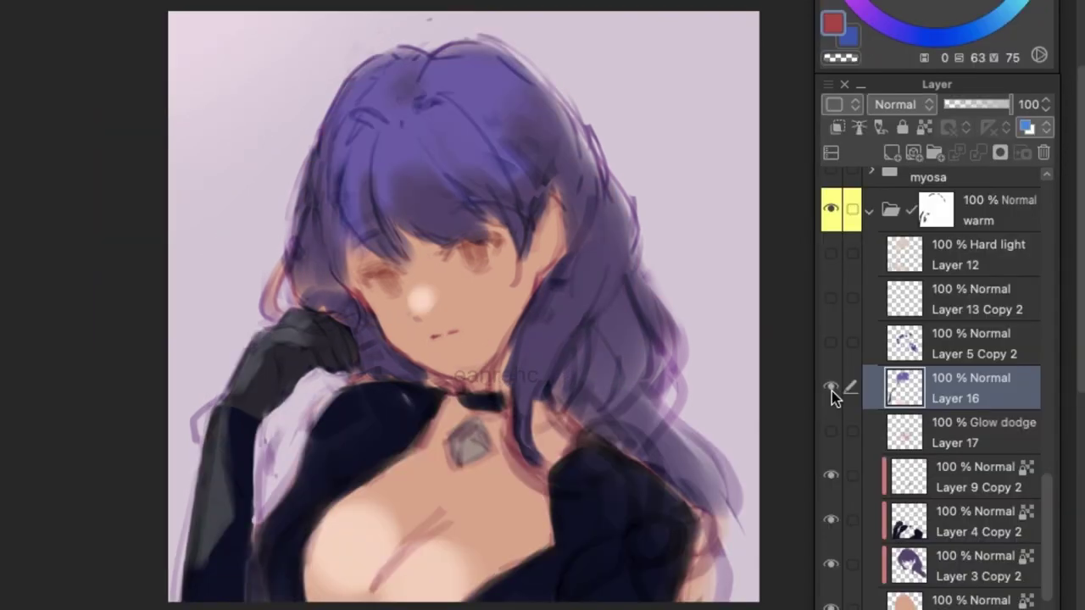
{"action": "left_click", "coordinate": [830, 390]}
{"action": "left_click", "coordinate": [828, 392]}
On a new layer, mark the head, gloved hand, lit arm and shadowed chest in red
{"action": "key", "text": "ctrl+shift+n"}
{"action": "mouse_move", "coordinate": [364, 36]}
{"action": "left_mouse_down"}
{"action": "mouse_move", "coordinate": [356, 182]}
{"action": "mouse_move", "coordinate": [389, 17]}
{"action": "left_mouse_up"}
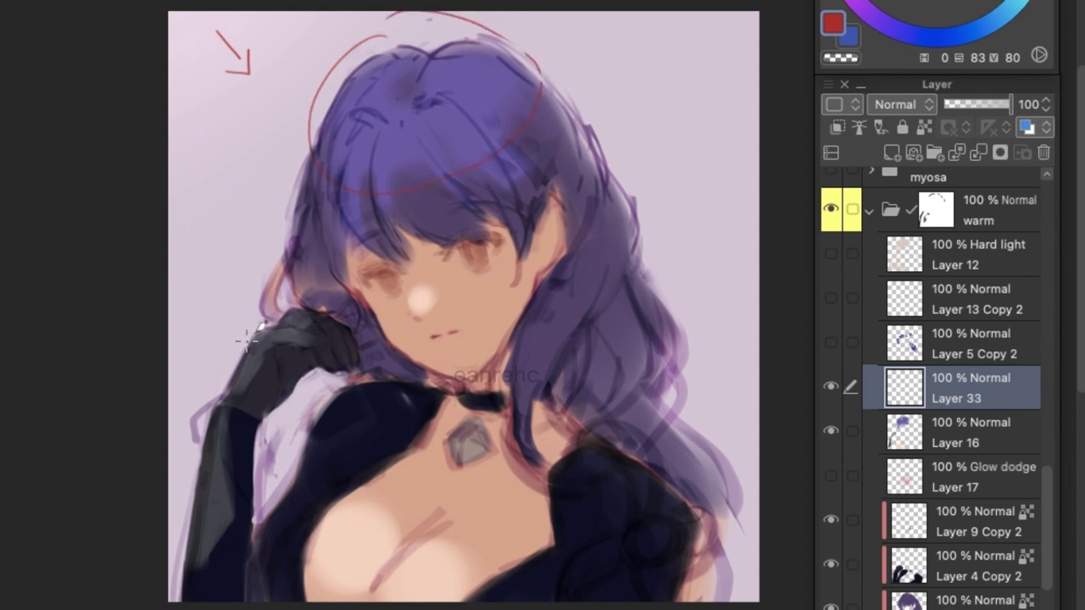
{"action": "left_click_drag", "start_coordinate": [244, 339], "coordinate": [326, 321]}
{"action": "mouse_move", "coordinate": [214, 428]}
{"action": "left_mouse_down"}
{"action": "mouse_move", "coordinate": [201, 450]}
{"action": "mouse_move", "coordinate": [200, 570]}
{"action": "left_mouse_up"}
{"action": "left_click_drag", "start_coordinate": [234, 542], "coordinate": [223, 429]}
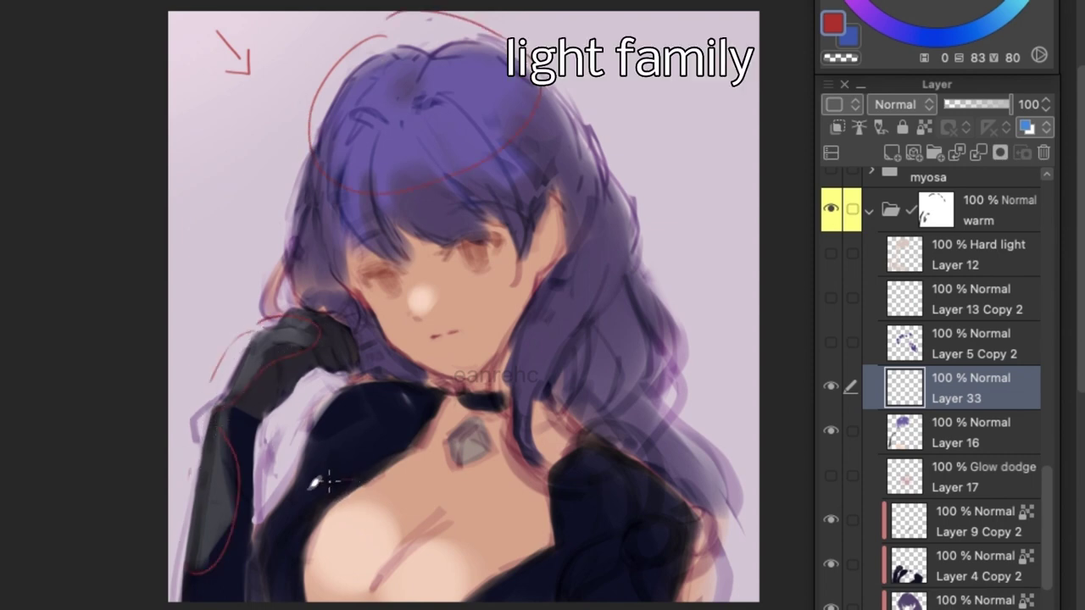
{"action": "left_click_drag", "start_coordinate": [289, 598], "coordinate": [508, 585]}
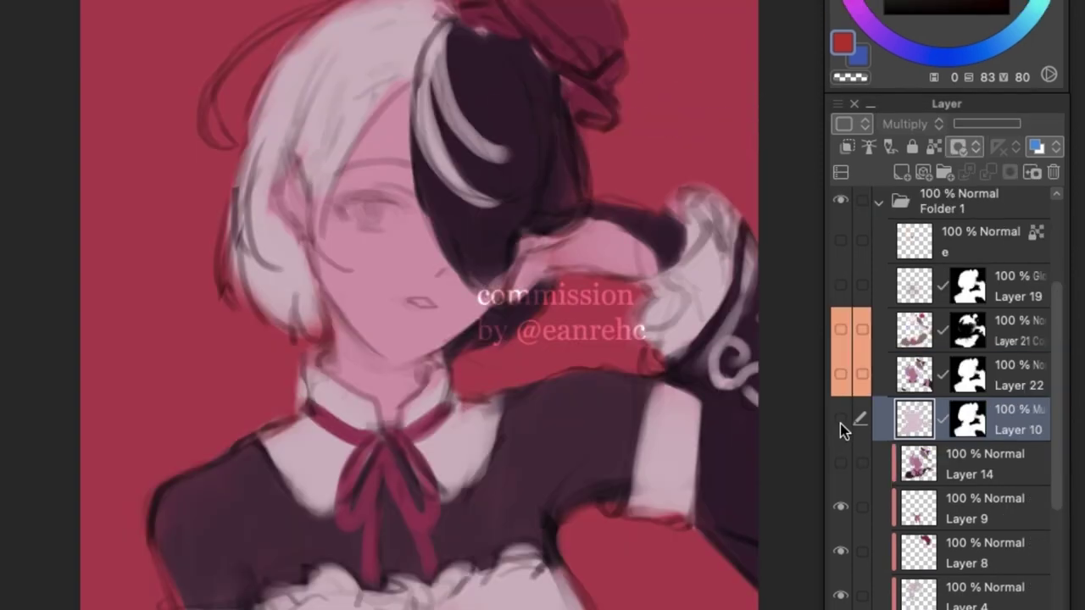
Show the Layer 10 Multiply shading and the Glow dodge lighting layer, comparing it on and off
{"action": "left_click", "coordinate": [840, 422]}
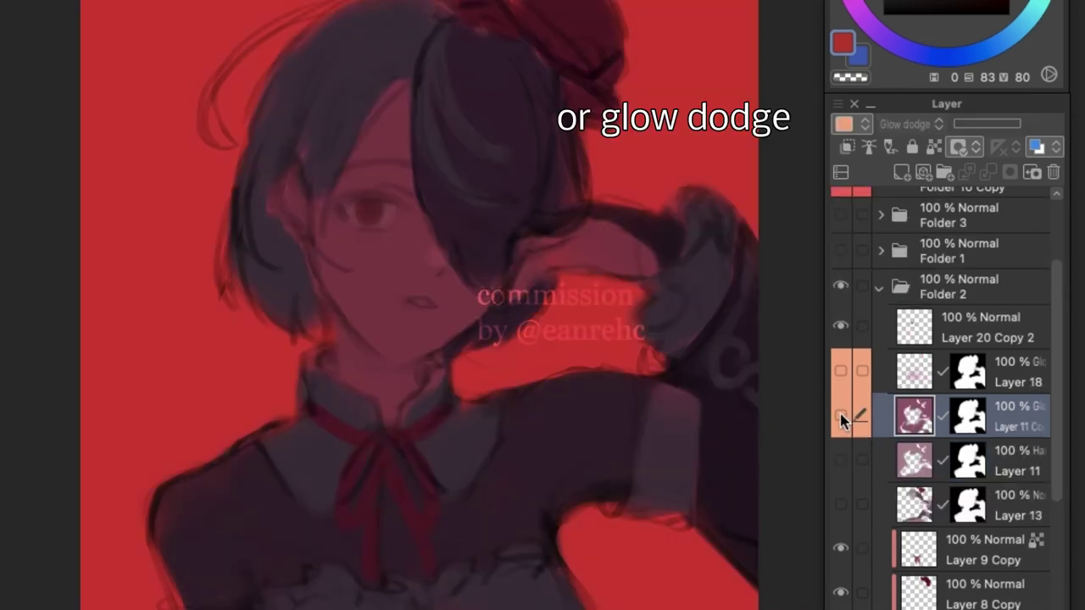
{"action": "left_click", "coordinate": [839, 417]}
{"action": "left_click", "coordinate": [840, 417]}
{"action": "left_click", "coordinate": [840, 416]}
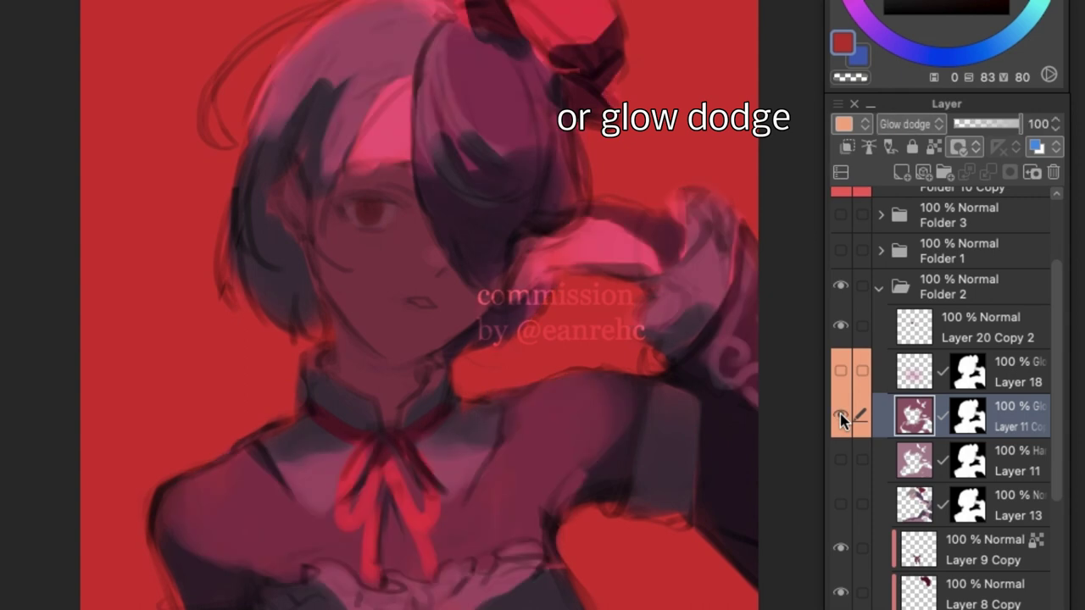
On a new layer, draw yellow ellipses around head and shoulders, write 'BIG shapes!', and loop the hair in red
{"action": "key", "text": "ctrl+shift+n"}
{"action": "mouse_move", "coordinate": [326, 12]}
{"action": "left_mouse_down"}
{"action": "mouse_move", "coordinate": [261, 171]}
{"action": "mouse_move", "coordinate": [490, 8]}
{"action": "mouse_move", "coordinate": [271, 20]}
{"action": "left_mouse_up"}
{"action": "mouse_move", "coordinate": [245, 390]}
{"action": "left_mouse_down"}
{"action": "mouse_move", "coordinate": [216, 569]}
{"action": "mouse_move", "coordinate": [357, 607]}
{"action": "mouse_move", "coordinate": [563, 594]}
{"action": "mouse_move", "coordinate": [651, 409]}
{"action": "mouse_move", "coordinate": [445, 412]}
{"action": "mouse_move", "coordinate": [255, 393]}
{"action": "left_mouse_up"}
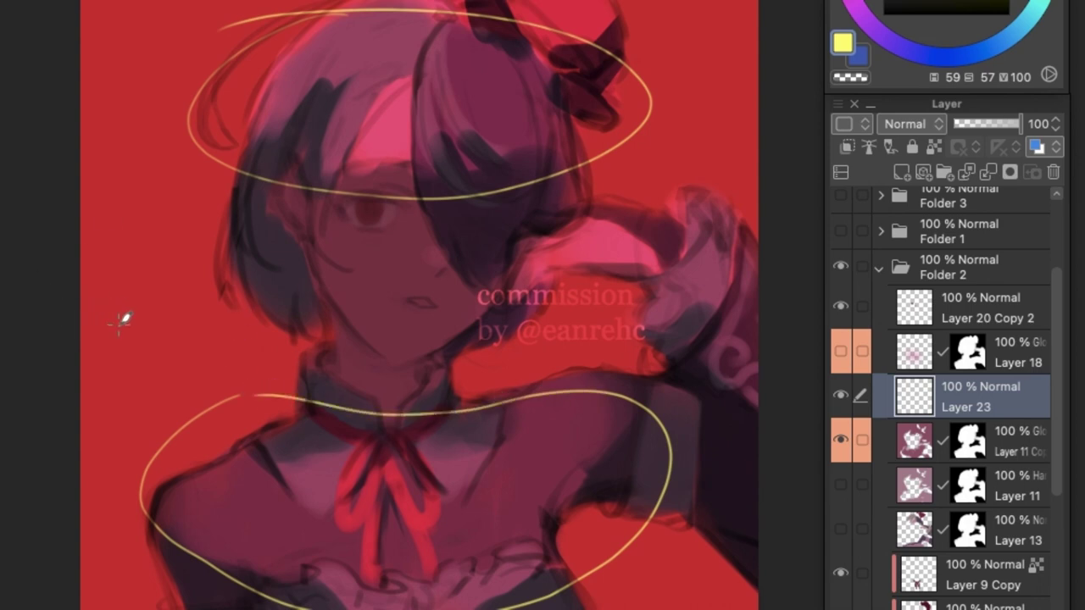
{"action": "mouse_move", "coordinate": [121, 323]}
{"action": "left_mouse_down"}
{"action": "mouse_move", "coordinate": [118, 358]}
{"action": "mouse_move", "coordinate": [197, 315]}
{"action": "left_mouse_up"}
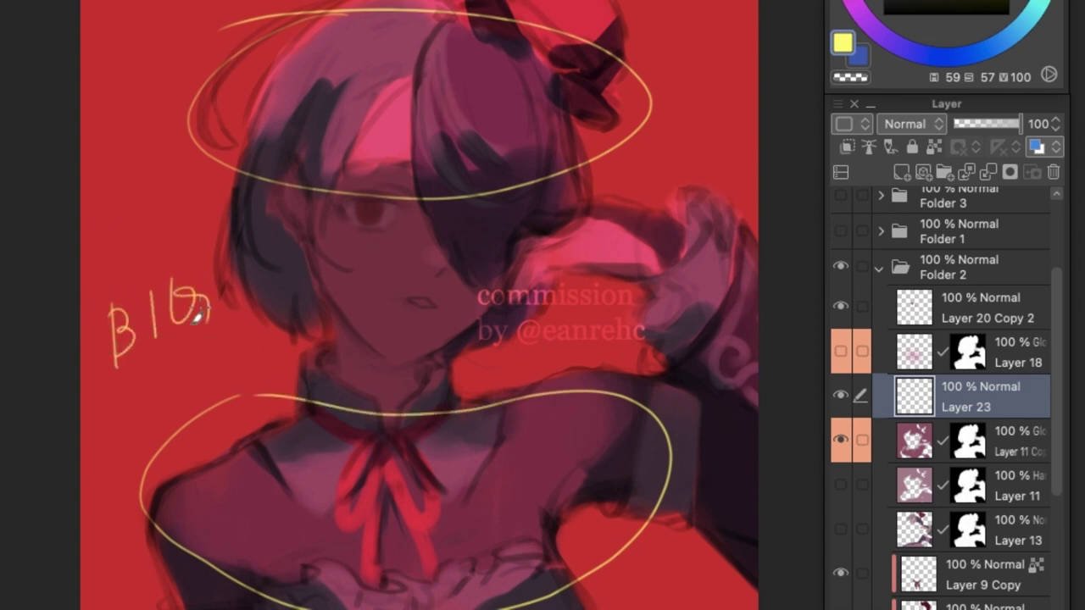
{"action": "mouse_move", "coordinate": [126, 373]}
{"action": "left_mouse_down"}
{"action": "mouse_move", "coordinate": [116, 411]}
{"action": "mouse_move", "coordinate": [201, 347]}
{"action": "mouse_move", "coordinate": [246, 356]}
{"action": "left_mouse_up"}
{"action": "left_click", "coordinate": [244, 369]}
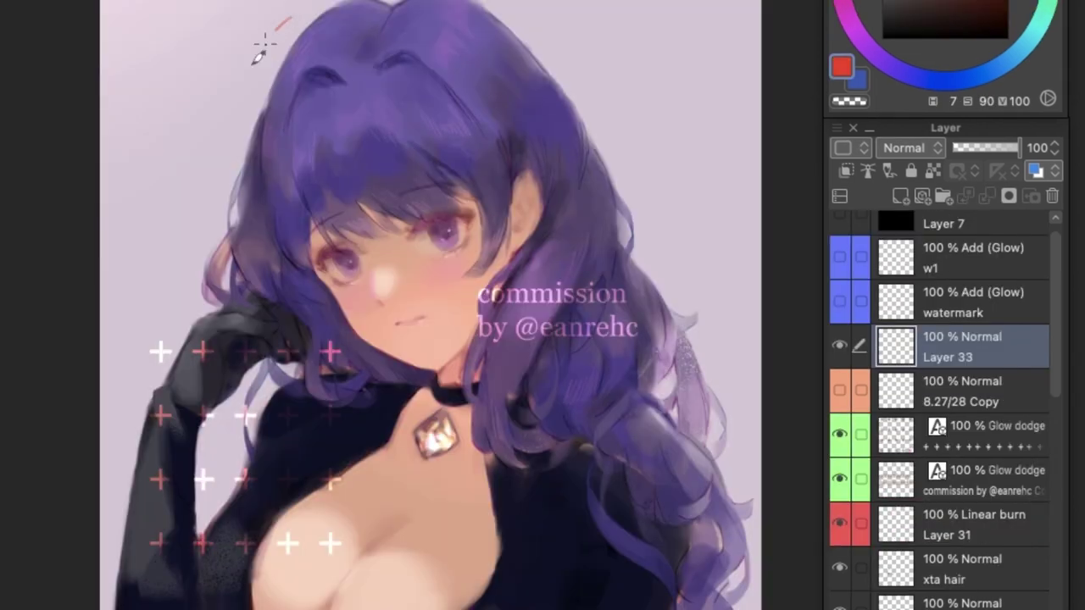
{"action": "mouse_move", "coordinate": [264, 41]}
{"action": "left_mouse_down"}
{"action": "mouse_move", "coordinate": [323, 139]}
{"action": "mouse_move", "coordinate": [489, 3]}
{"action": "left_mouse_up"}
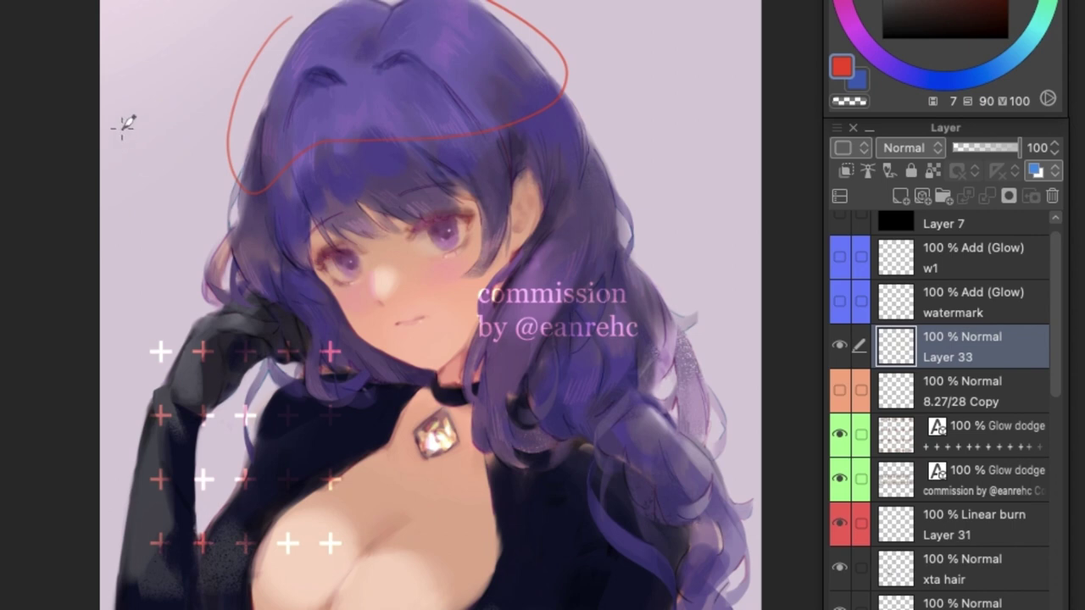
Write 'Big' in red and draw red zigzag outlines around the hair clumps
{"action": "mouse_move", "coordinate": [119, 127]}
{"action": "left_mouse_down"}
{"action": "mouse_move", "coordinate": [153, 127]}
{"action": "mouse_move", "coordinate": [155, 189]}
{"action": "left_mouse_up"}
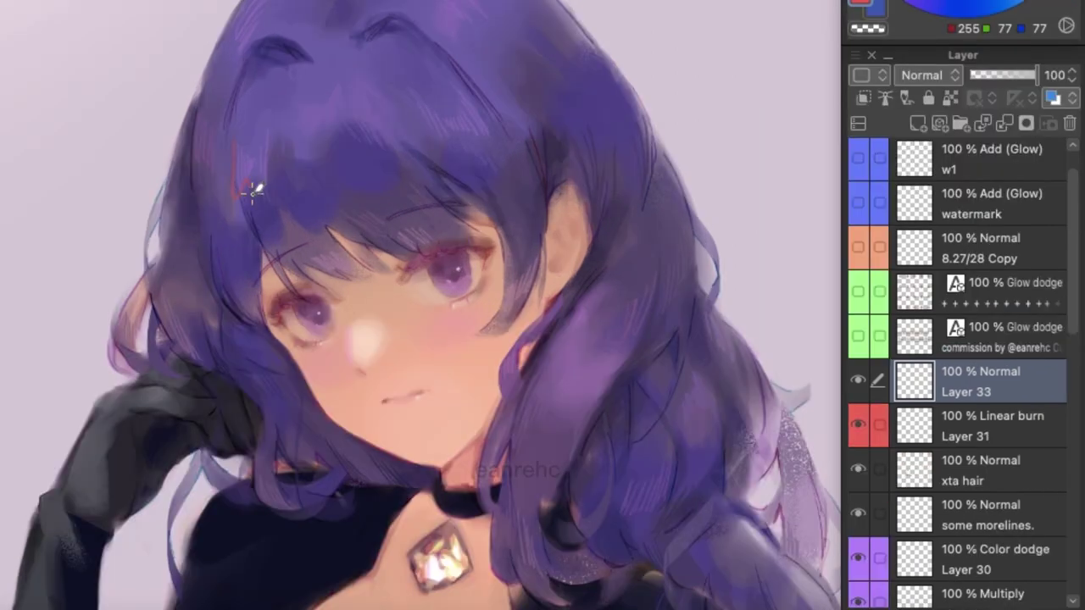
{"action": "left_click_drag", "start_coordinate": [235, 146], "coordinate": [278, 153]}
{"action": "mouse_move", "coordinate": [481, 148]}
{"action": "left_mouse_down"}
{"action": "mouse_move", "coordinate": [514, 160]}
{"action": "mouse_move", "coordinate": [515, 134]}
{"action": "left_mouse_up"}
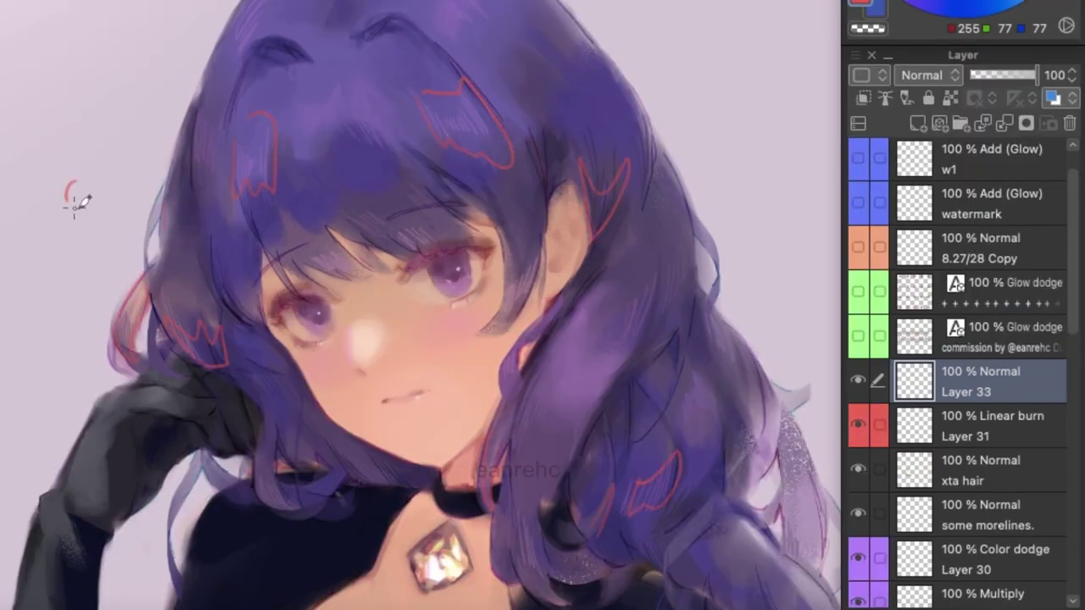
{"action": "mouse_move", "coordinate": [73, 194]}
{"action": "left_mouse_down"}
{"action": "mouse_move", "coordinate": [118, 136]}
{"action": "mouse_move", "coordinate": [126, 107]}
{"action": "left_mouse_up"}
{"action": "left_click_drag", "start_coordinate": [126, 107], "coordinate": [133, 74]}
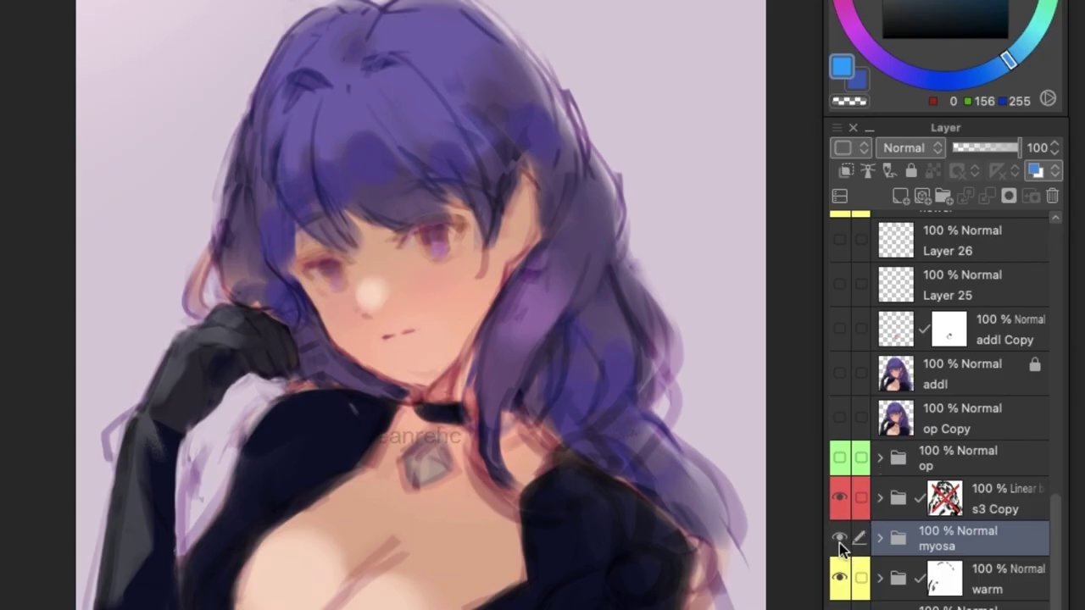
Toggle the myosa folder's visibility, then add a new layer above it and circle the face in red
{"action": "left_click", "coordinate": [839, 541]}
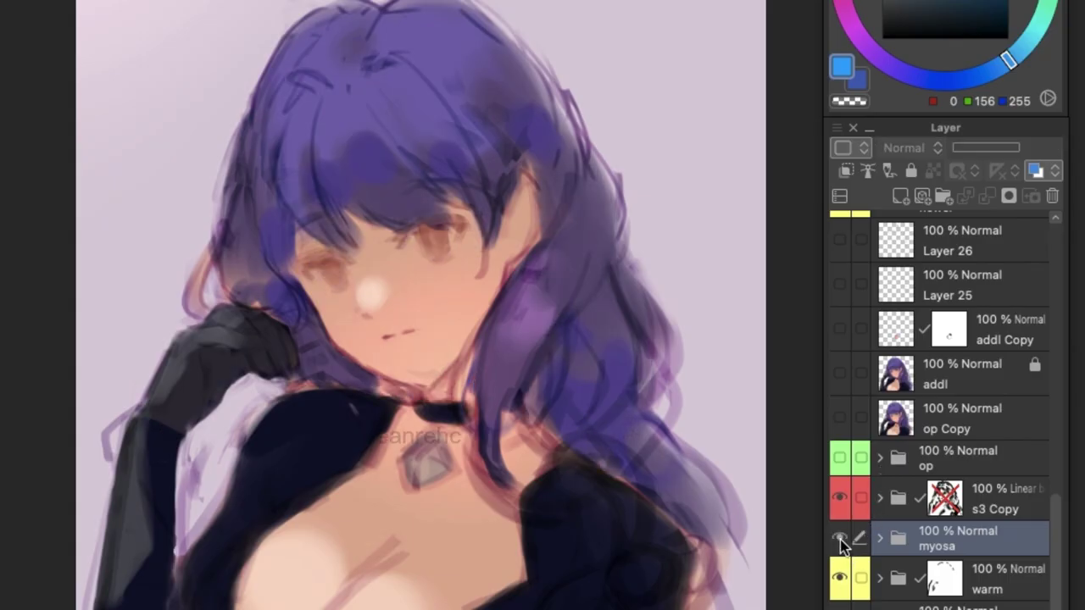
{"action": "left_click", "coordinate": [839, 541]}
{"action": "left_click", "coordinate": [839, 540]}
{"action": "left_click", "coordinate": [839, 541]}
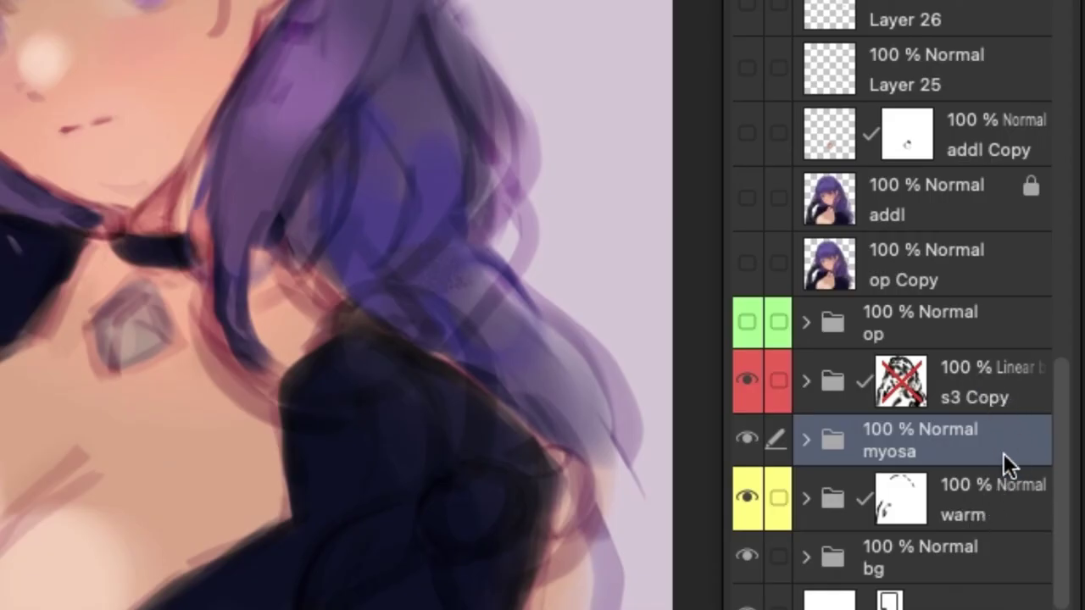
{"action": "key", "text": "ctrl+shift+n"}
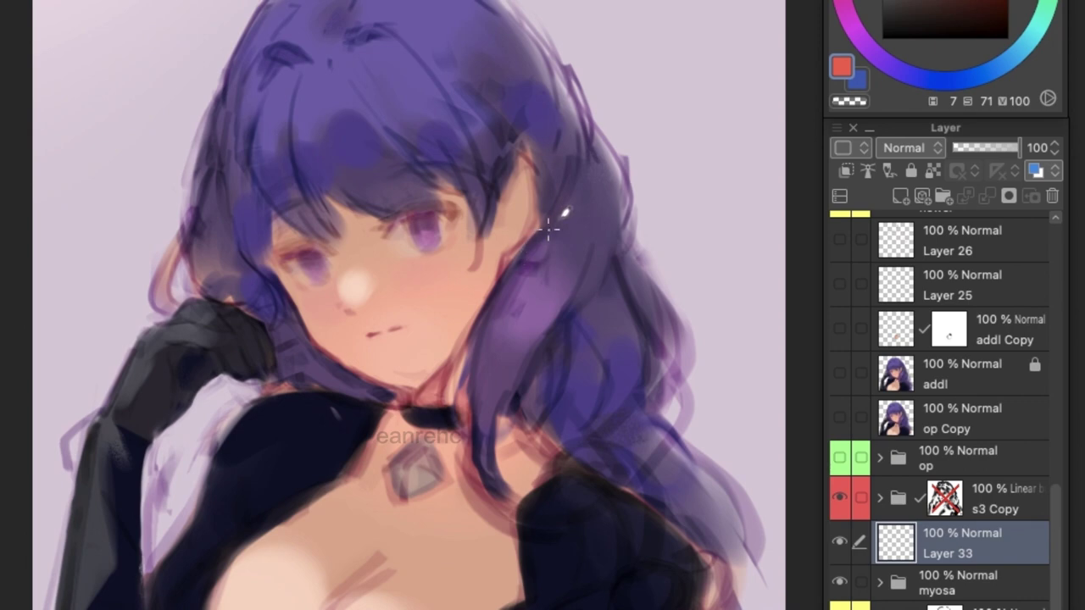
{"action": "mouse_move", "coordinate": [549, 227]}
{"action": "left_mouse_down"}
{"action": "mouse_move", "coordinate": [423, 360]}
{"action": "mouse_move", "coordinate": [466, 416]}
{"action": "mouse_move", "coordinate": [564, 380]}
{"action": "mouse_move", "coordinate": [596, 305]}
{"action": "mouse_move", "coordinate": [551, 223]}
{"action": "left_mouse_up"}
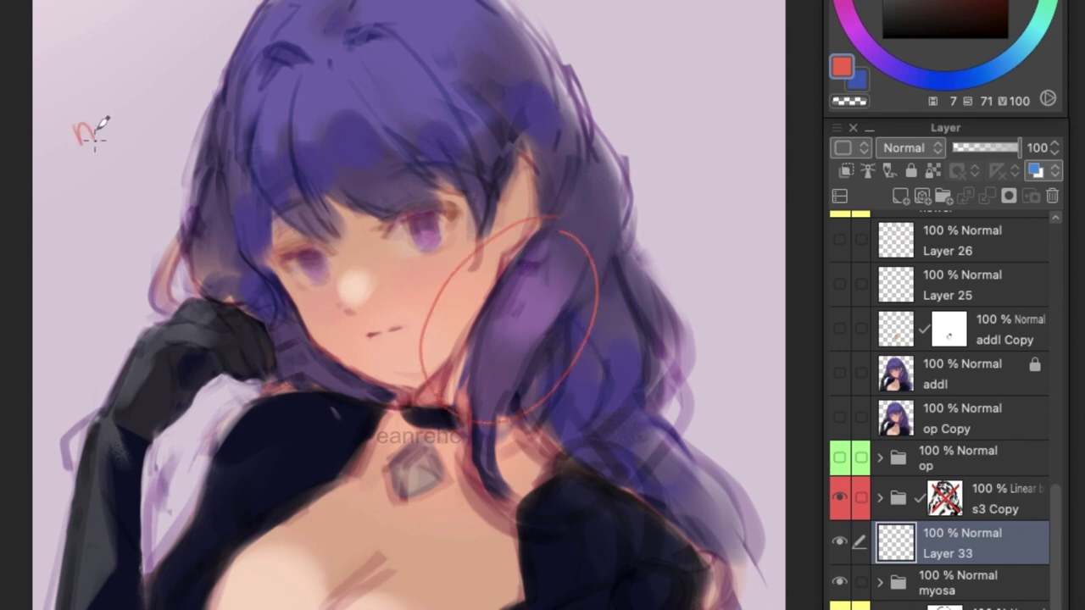
Handwrite 'no small stroke' in red beside the hair
{"action": "left_click_drag", "start_coordinate": [78, 188], "coordinate": [73, 205]}
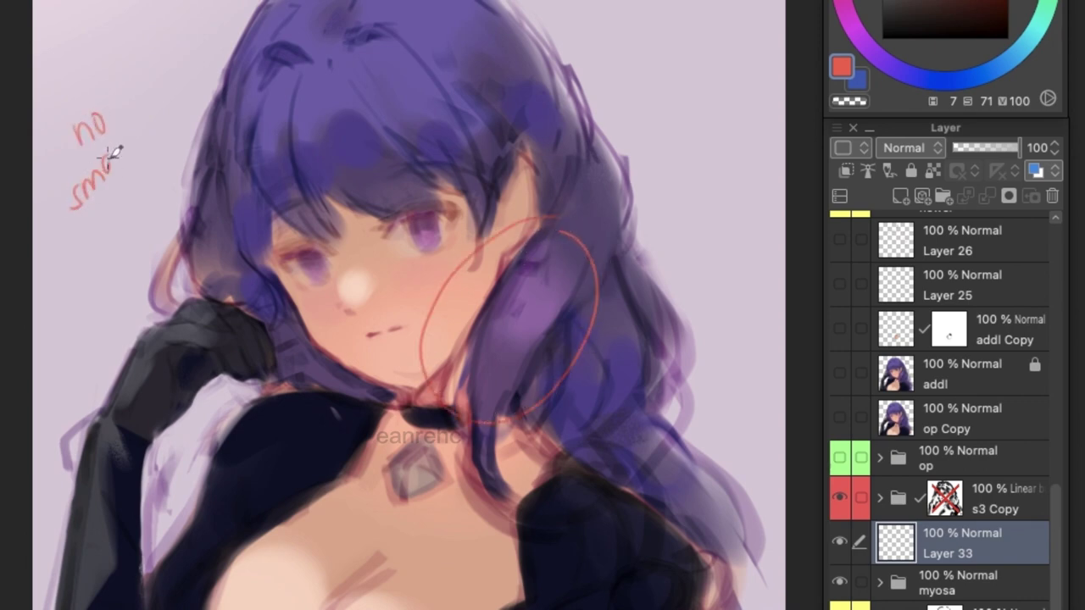
{"action": "mouse_move", "coordinate": [90, 259]}
{"action": "left_mouse_down"}
{"action": "mouse_move", "coordinate": [102, 227]}
{"action": "mouse_move", "coordinate": [94, 205]}
{"action": "mouse_move", "coordinate": [121, 208]}
{"action": "mouse_move", "coordinate": [131, 167]}
{"action": "mouse_move", "coordinate": [155, 190]}
{"action": "mouse_move", "coordinate": [165, 142]}
{"action": "left_mouse_up"}
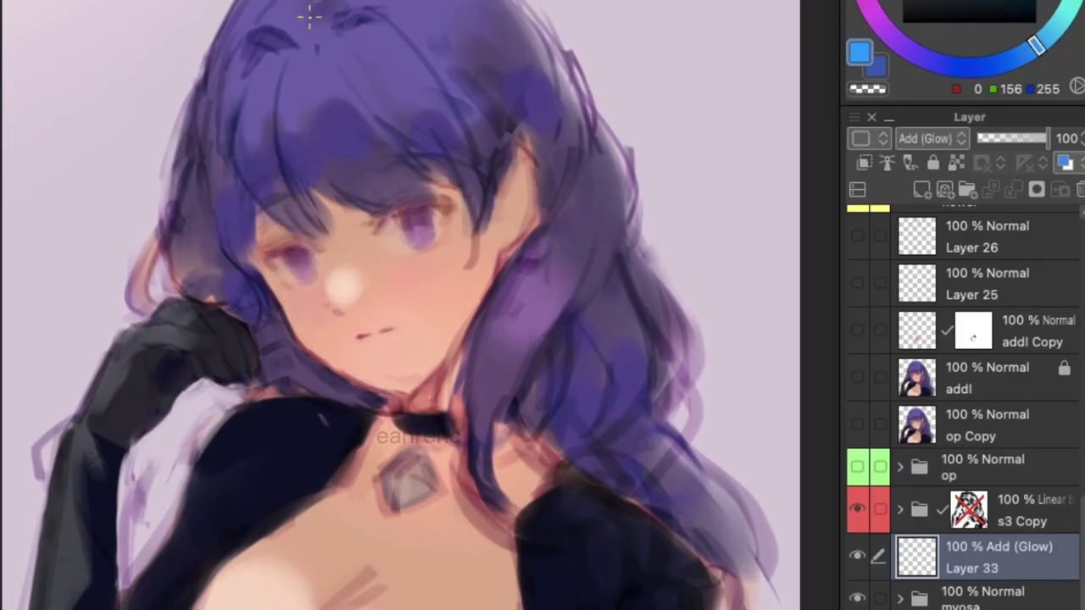
Draw blue arrows down and toward the hair labelled 'ambient occlusion', undoing the last stroke
{"action": "mouse_move", "coordinate": [309, 3]}
{"action": "left_mouse_down"}
{"action": "mouse_move", "coordinate": [304, 64]}
{"action": "mouse_move", "coordinate": [333, 163]}
{"action": "left_mouse_up"}
{"action": "left_click_drag", "start_coordinate": [304, 151], "coordinate": [334, 166]}
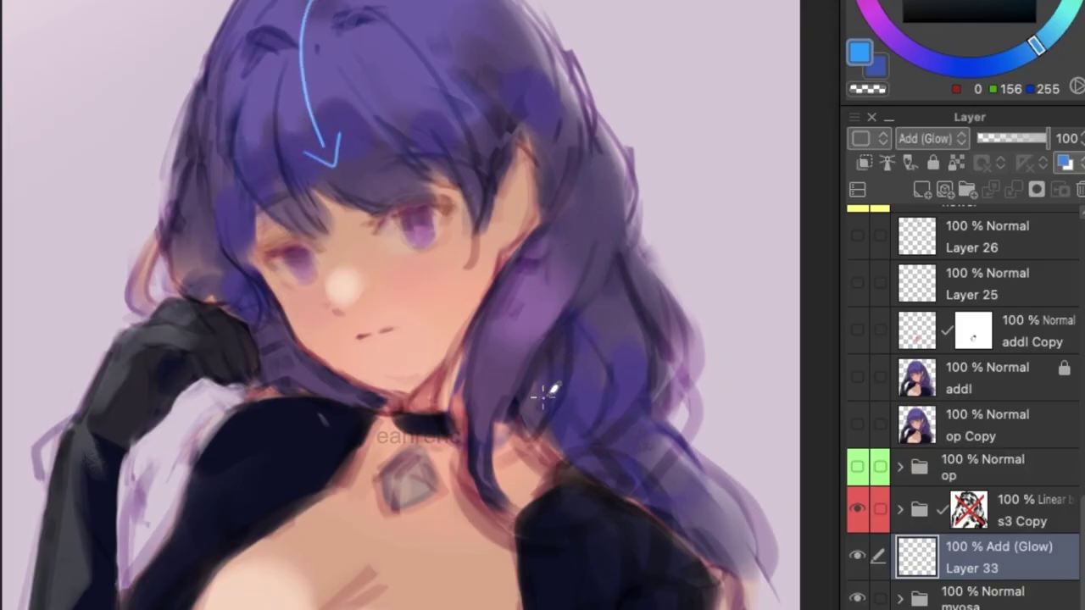
{"action": "mouse_move", "coordinate": [605, 353]}
{"action": "left_mouse_down"}
{"action": "mouse_move", "coordinate": [530, 390]}
{"action": "mouse_move", "coordinate": [567, 398]}
{"action": "left_mouse_up"}
{"action": "mouse_move", "coordinate": [624, 334]}
{"action": "left_mouse_down"}
{"action": "mouse_move", "coordinate": [658, 326]}
{"action": "mouse_move", "coordinate": [667, 283]}
{"action": "mouse_move", "coordinate": [717, 268]}
{"action": "left_mouse_up"}
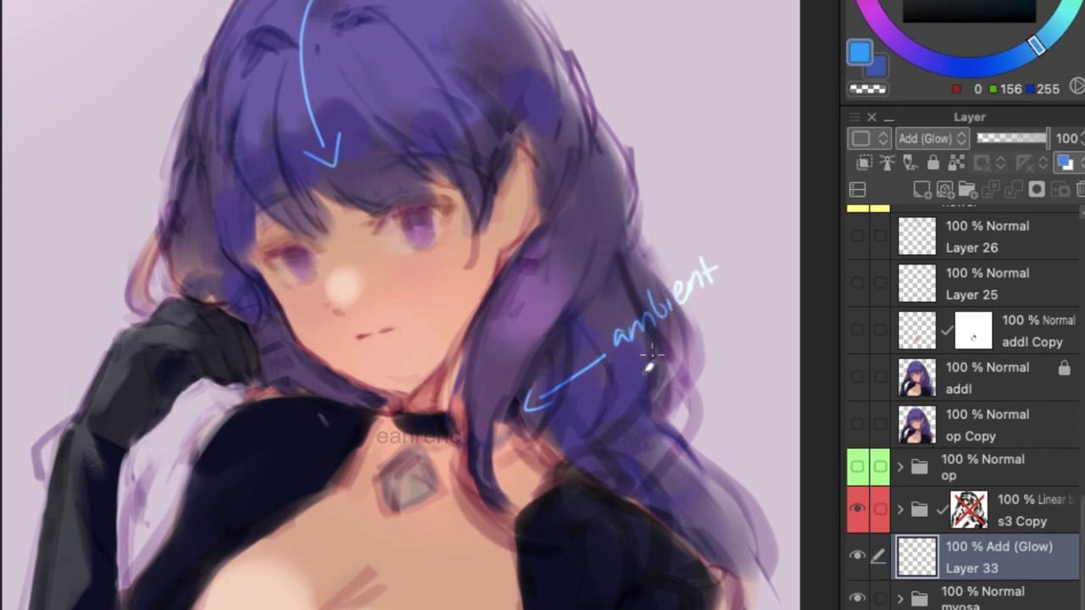
{"action": "mouse_move", "coordinate": [649, 359]}
{"action": "left_mouse_down"}
{"action": "mouse_move", "coordinate": [635, 364]}
{"action": "mouse_move", "coordinate": [674, 356]}
{"action": "mouse_move", "coordinate": [721, 317]}
{"action": "mouse_move", "coordinate": [749, 327]}
{"action": "left_mouse_up"}
{"action": "key", "text": "ctrl+z"}
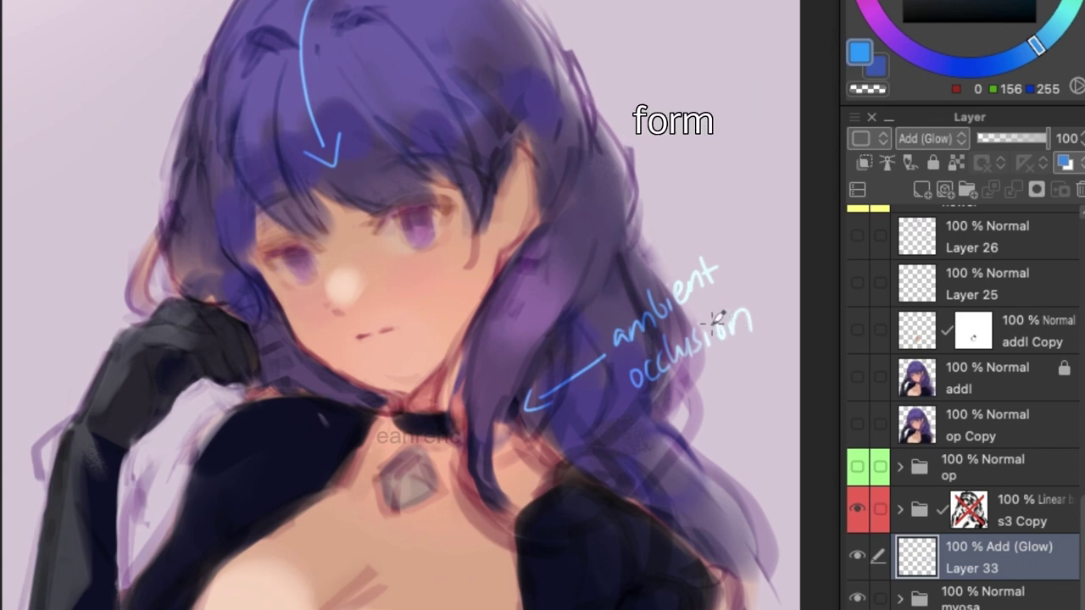
Draw a white arrow up the neck labelled 'reflected light'
{"action": "left_click_drag", "start_coordinate": [375, 503], "coordinate": [397, 377]}
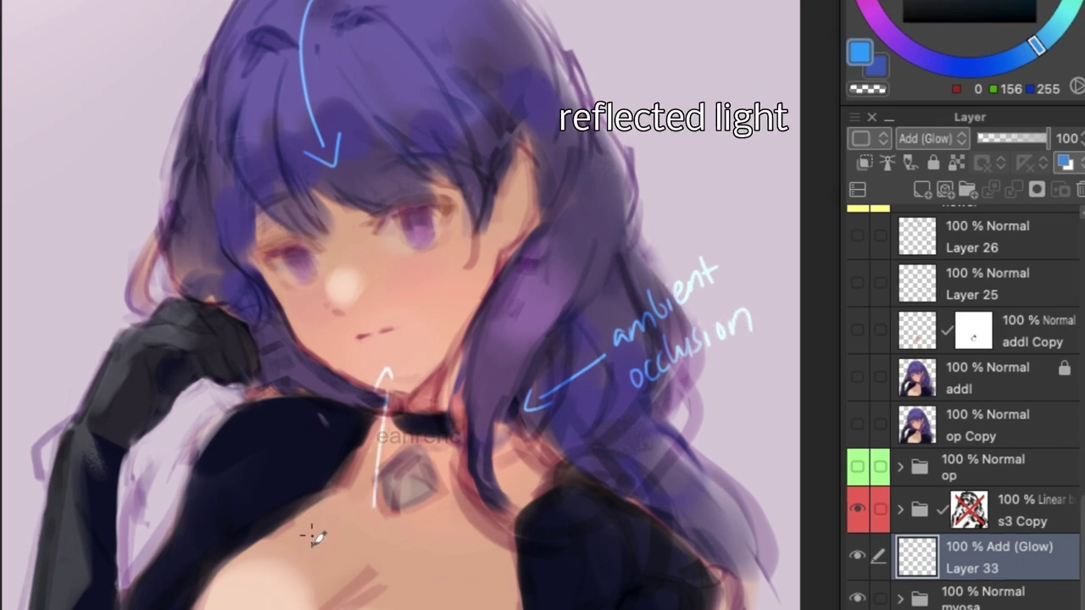
{"action": "mouse_move", "coordinate": [312, 536]}
{"action": "left_mouse_down"}
{"action": "mouse_move", "coordinate": [372, 544]}
{"action": "mouse_move", "coordinate": [389, 518]}
{"action": "mouse_move", "coordinate": [432, 527]}
{"action": "left_mouse_up"}
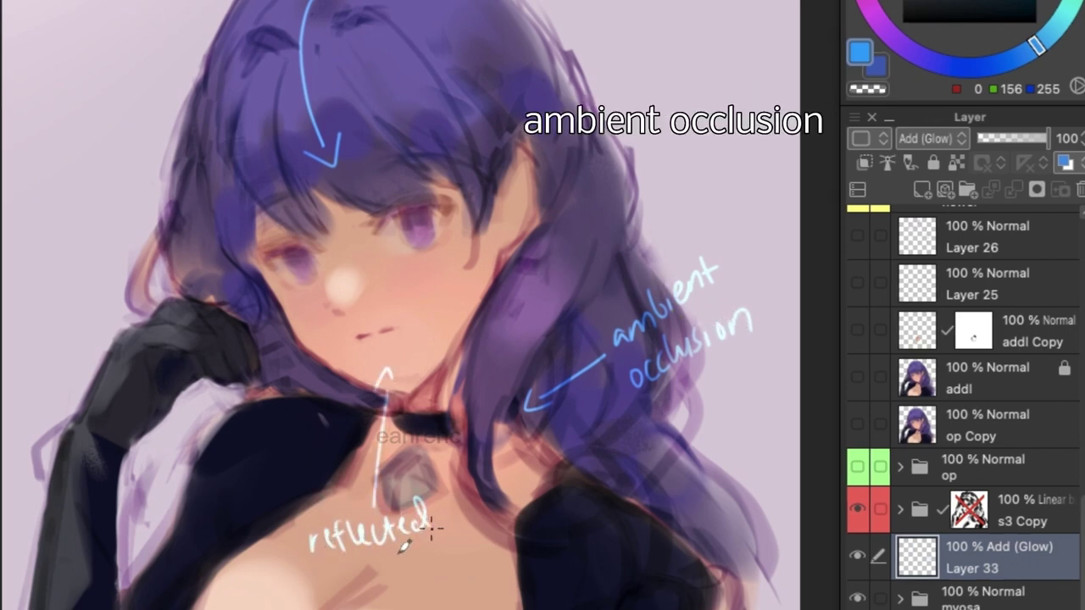
{"action": "mouse_move", "coordinate": [381, 552]}
{"action": "left_mouse_down"}
{"action": "mouse_move", "coordinate": [387, 587]}
{"action": "mouse_move", "coordinate": [408, 594]}
{"action": "left_mouse_up"}
{"action": "left_click_drag", "start_coordinate": [423, 553], "coordinate": [434, 566]}
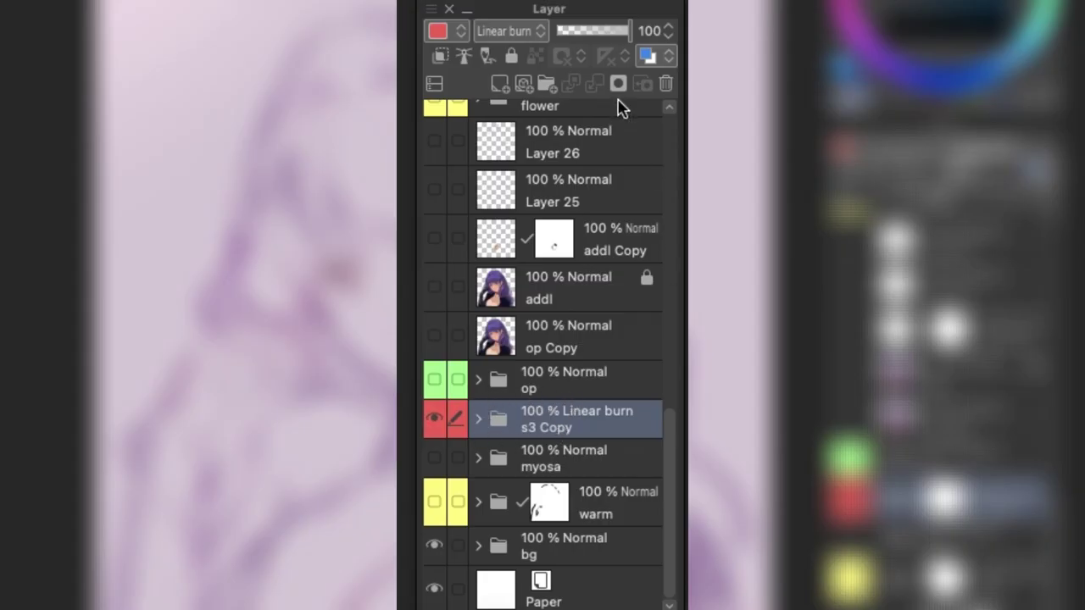
Add a layer mask to the s3 Copy folder and paint on it to hide sketch strokes
{"action": "left_click", "coordinate": [618, 82]}
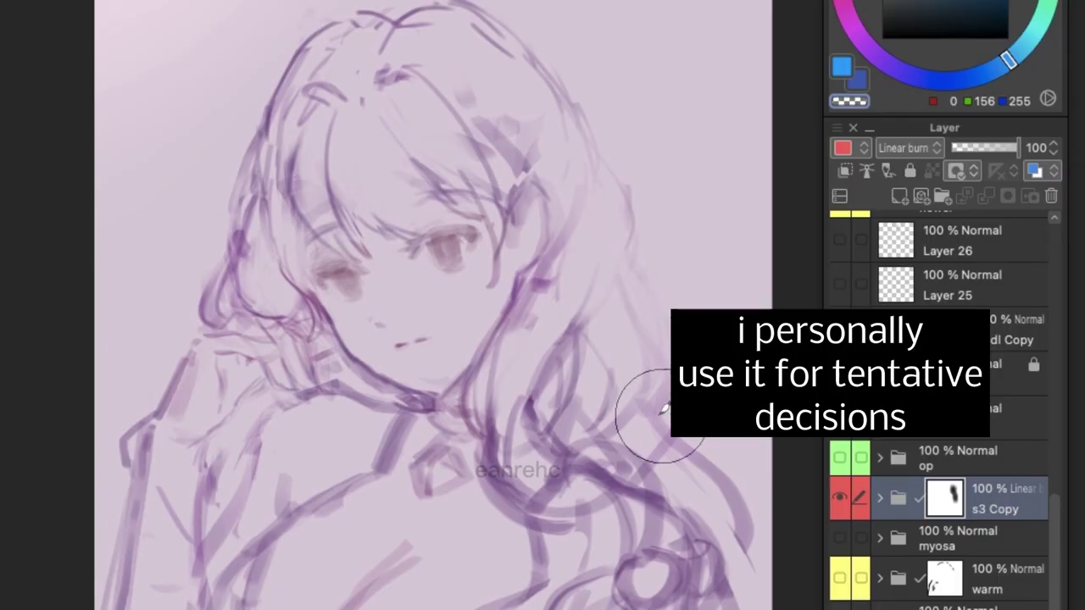
{"action": "mouse_move", "coordinate": [663, 410]}
{"action": "left_mouse_down"}
{"action": "mouse_move", "coordinate": [613, 400]}
{"action": "mouse_move", "coordinate": [552, 347]}
{"action": "mouse_move", "coordinate": [497, 370]}
{"action": "mouse_move", "coordinate": [501, 299]}
{"action": "mouse_move", "coordinate": [516, 359]}
{"action": "mouse_move", "coordinate": [521, 279]}
{"action": "mouse_move", "coordinate": [548, 177]}
{"action": "mouse_move", "coordinate": [596, 280]}
{"action": "mouse_move", "coordinate": [622, 128]}
{"action": "mouse_move", "coordinate": [697, 435]}
{"action": "mouse_move", "coordinate": [621, 365]}
{"action": "left_mouse_up"}
Untick Enable Mask on the s3 Copy folder so its hidden sketch lines reappear
{"action": "left_click", "coordinate": [967, 173]}
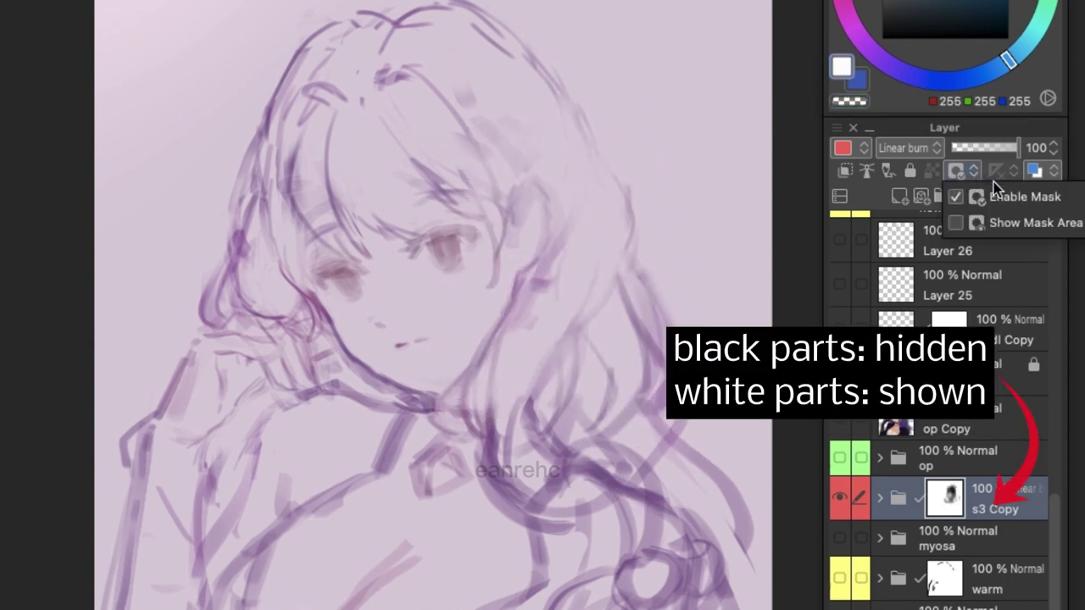
{"action": "left_click", "coordinate": [1017, 198]}
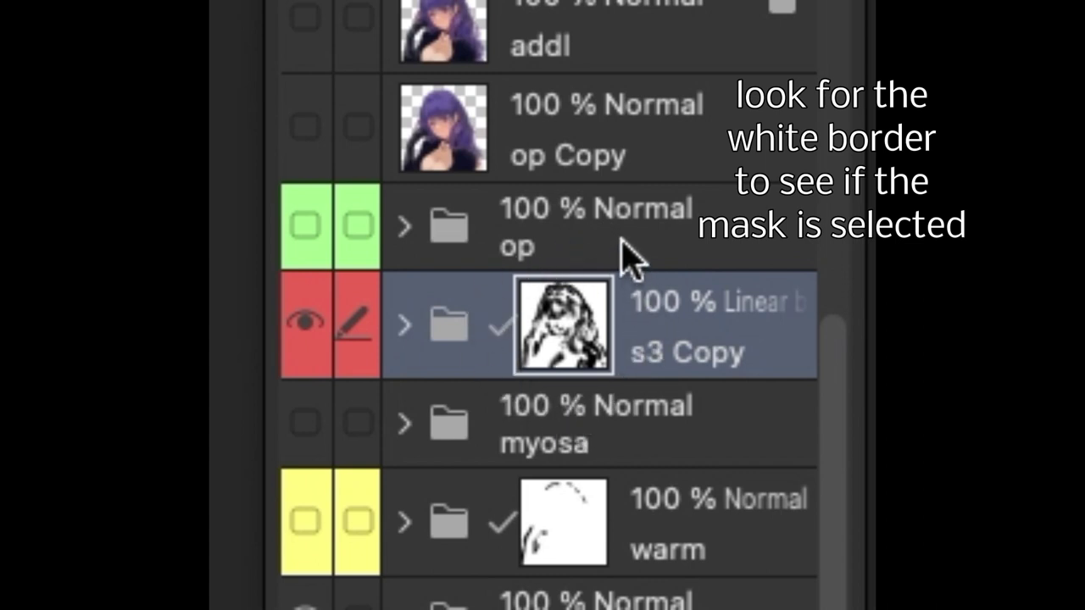
{"action": "left_click", "coordinate": [462, 341]}
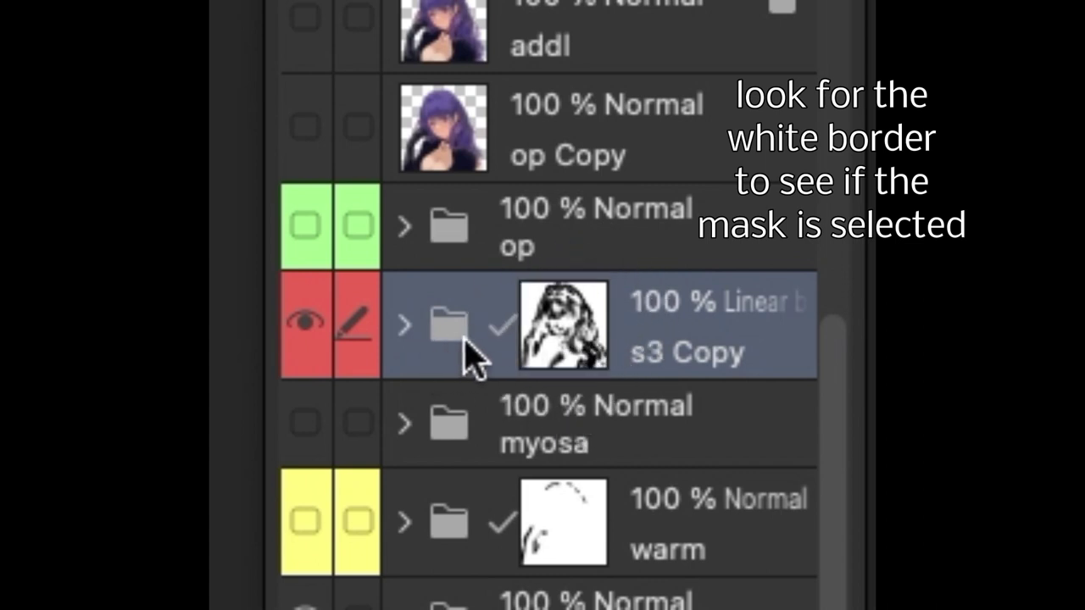
{"action": "left_click", "coordinate": [551, 339], "text": "shift"}
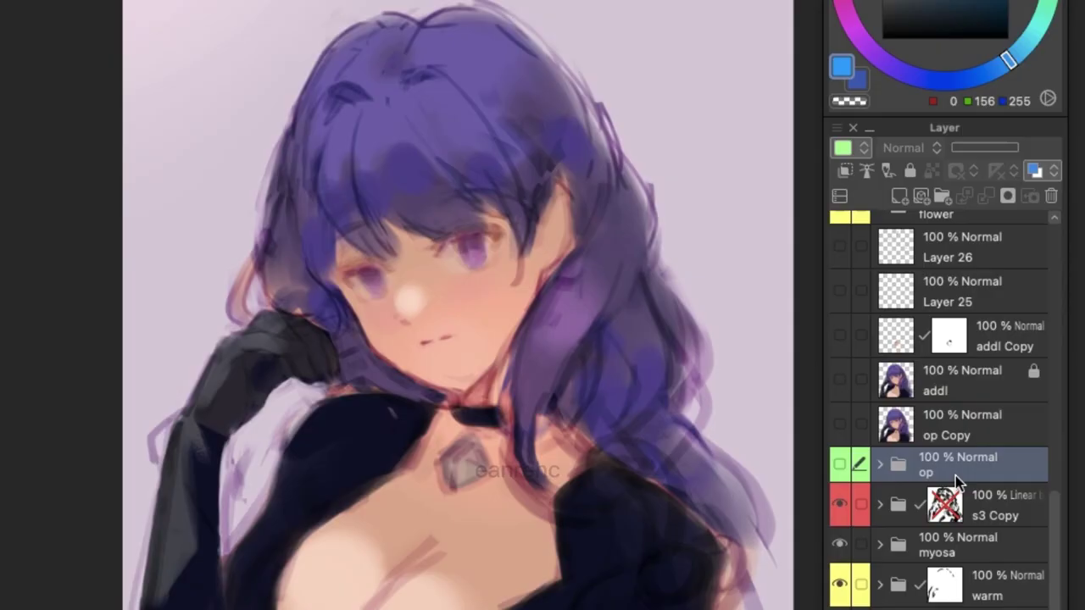
Select the op folder and toggle its visibility repeatedly to compare its hair strands
{"action": "left_click", "coordinate": [351, 233]}
{"action": "left_click", "coordinate": [839, 467]}
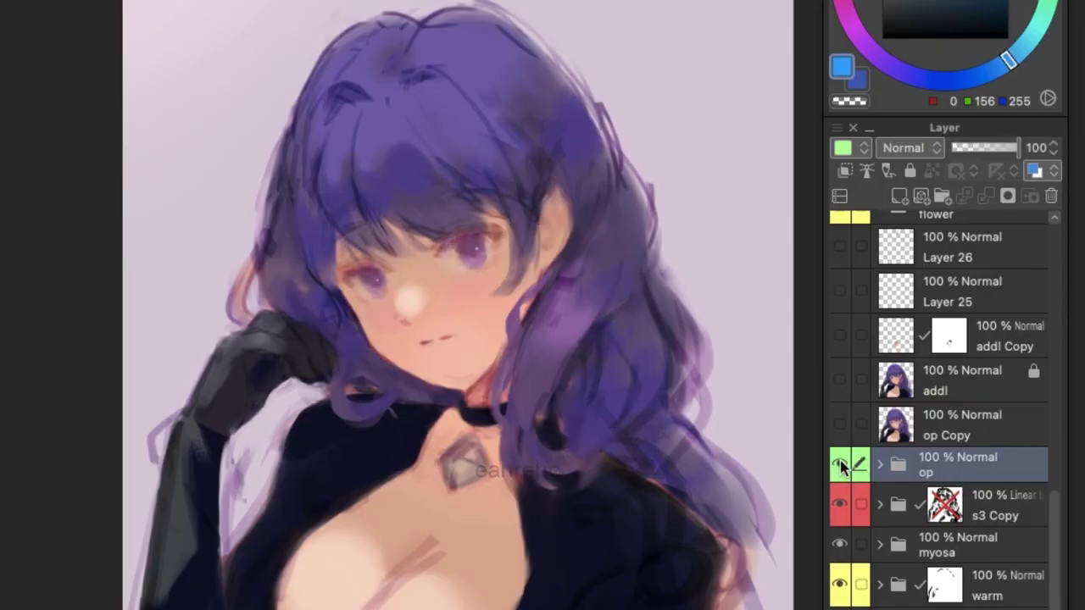
{"action": "left_click", "coordinate": [839, 466]}
{"action": "left_click", "coordinate": [839, 466]}
{"action": "left_click", "coordinate": [839, 467]}
{"action": "left_click", "coordinate": [839, 466]}
{"action": "left_click", "coordinate": [839, 466]}
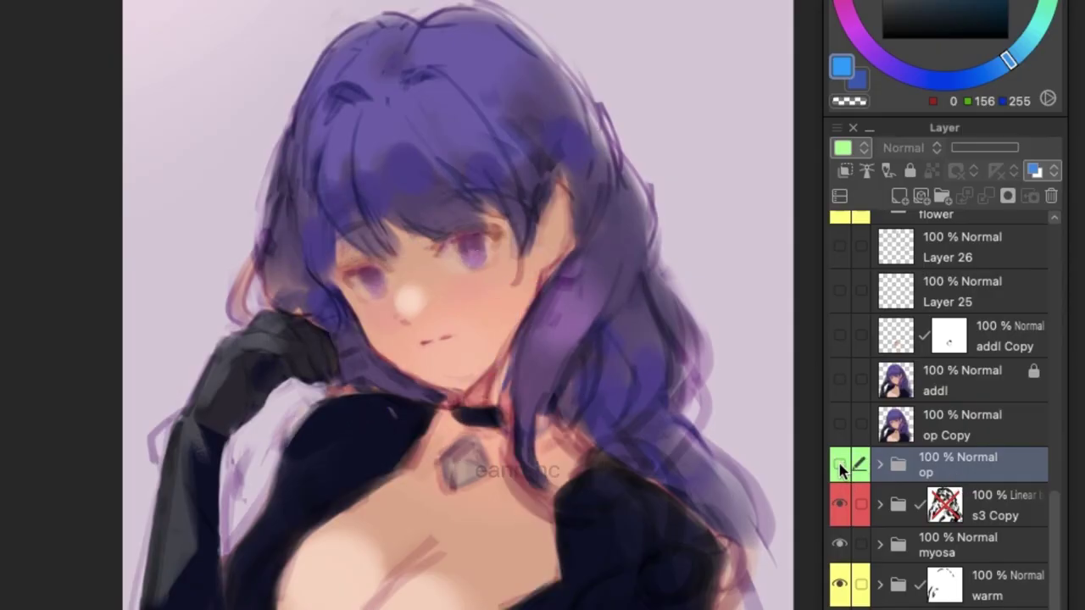
{"action": "left_click", "coordinate": [839, 467]}
{"action": "left_click", "coordinate": [839, 466]}
Expand the op folder and toggle one sublayer's visibility to compare
{"action": "left_click", "coordinate": [879, 464]}
{"action": "left_click", "coordinate": [840, 418]}
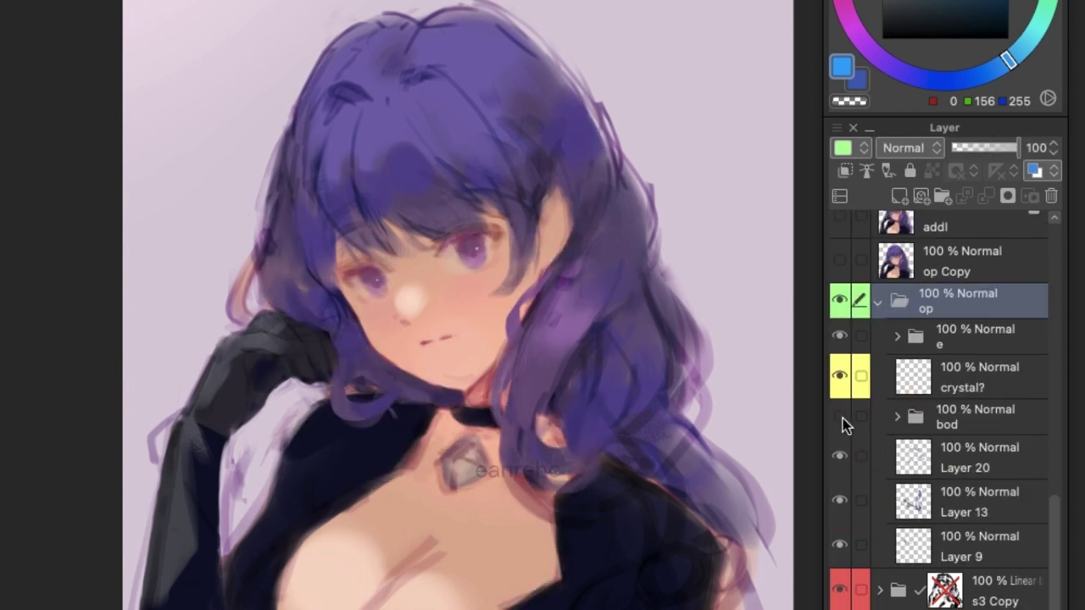
{"action": "left_click", "coordinate": [840, 418]}
{"action": "left_click", "coordinate": [840, 417]}
{"action": "left_click", "coordinate": [840, 418]}
Select Layer 20 and toggle the visibility of Layer 20 and Layer 13 to compare
{"action": "left_click", "coordinate": [912, 462]}
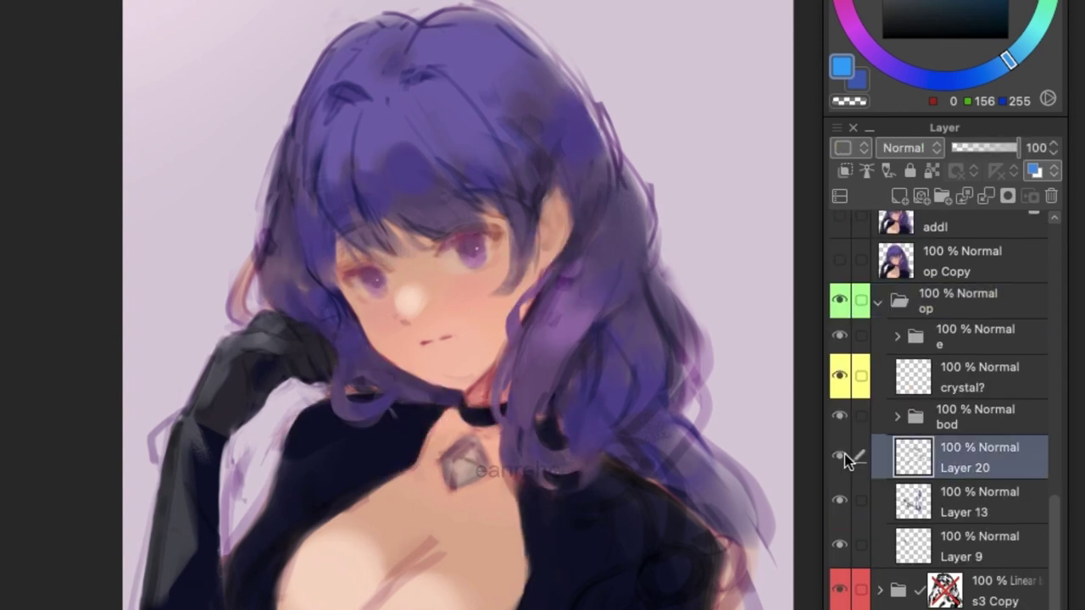
{"action": "left_click", "coordinate": [839, 457]}
{"action": "left_click", "coordinate": [840, 458]}
{"action": "left_click", "coordinate": [840, 457]}
{"action": "left_click", "coordinate": [840, 458]}
{"action": "left_click", "coordinate": [840, 500]}
{"action": "left_click", "coordinate": [840, 500]}
{"action": "left_click", "coordinate": [840, 500]}
{"action": "left_click", "coordinate": [840, 500]}
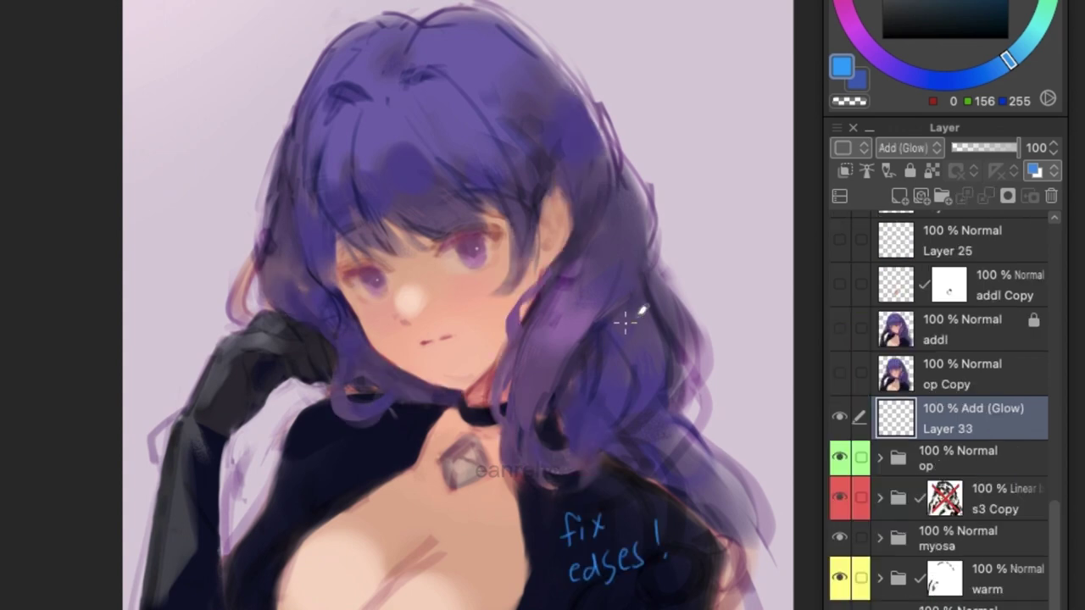
Mark two hair edges in blue, paint the s3 Copy mask, and show Layer 26 through addl
{"action": "left_click_drag", "start_coordinate": [640, 313], "coordinate": [585, 398]}
{"action": "mouse_move", "coordinate": [340, 318]}
{"action": "left_mouse_down"}
{"action": "mouse_move", "coordinate": [356, 360]}
{"action": "mouse_move", "coordinate": [396, 383]}
{"action": "left_mouse_up"}
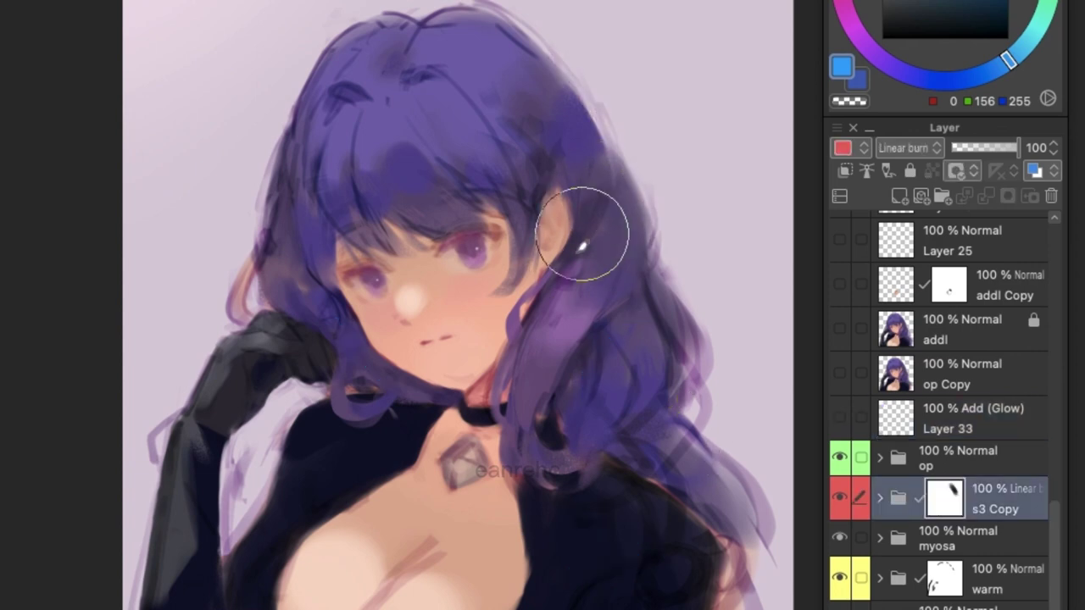
{"action": "left_click_drag", "start_coordinate": [657, 275], "coordinate": [636, 294]}
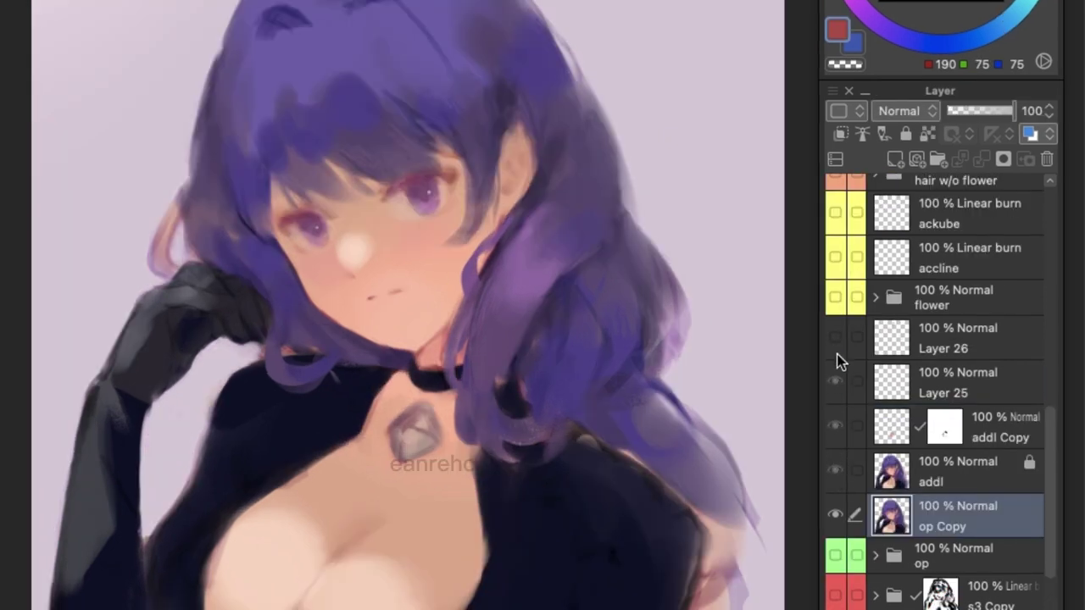
{"action": "left_click_drag", "start_coordinate": [836, 471], "coordinate": [839, 336]}
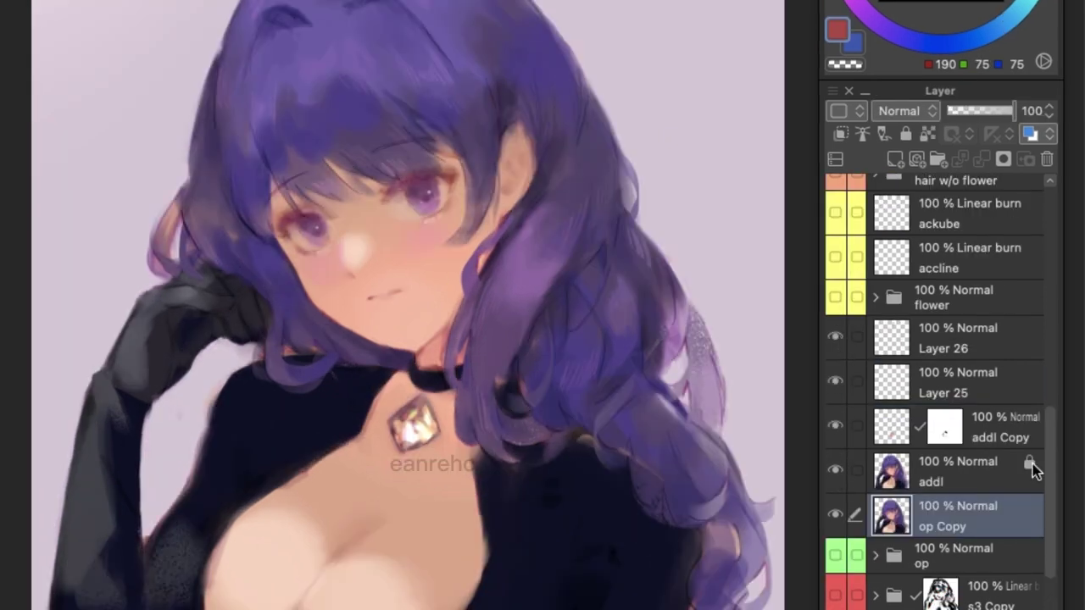
In the other artwork, turn on the xta hair layer and the hidden layers below it
{"action": "scroll", "coordinate": [836, 357], "scroll_direction": "up", "scroll_amount": 5}
{"action": "left_click", "coordinate": [836, 251]}
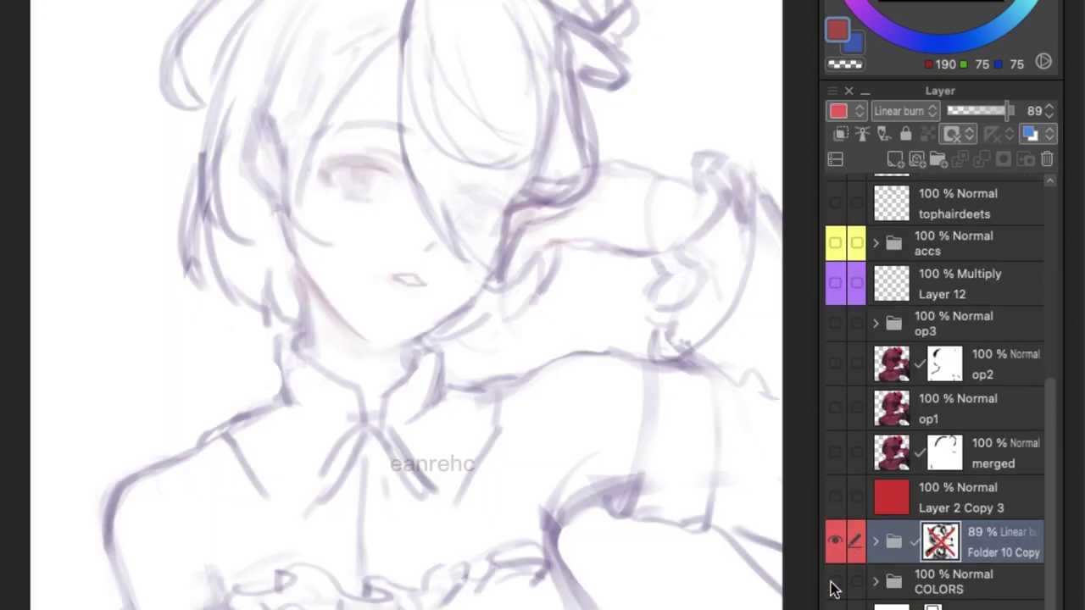
{"action": "left_click", "coordinate": [834, 589]}
{"action": "scroll", "coordinate": [1055, 458], "scroll_direction": "up", "scroll_amount": 1}
{"action": "scroll", "coordinate": [1055, 457], "scroll_direction": "up", "scroll_amount": 1}
{"action": "left_click_drag", "start_coordinate": [827, 499], "coordinate": [831, 412]}
Turn on Layer 12 to darken the colours and the accs folder to show the ribbon
{"action": "scroll", "coordinate": [1046, 443], "scroll_direction": "up", "scroll_amount": 3}
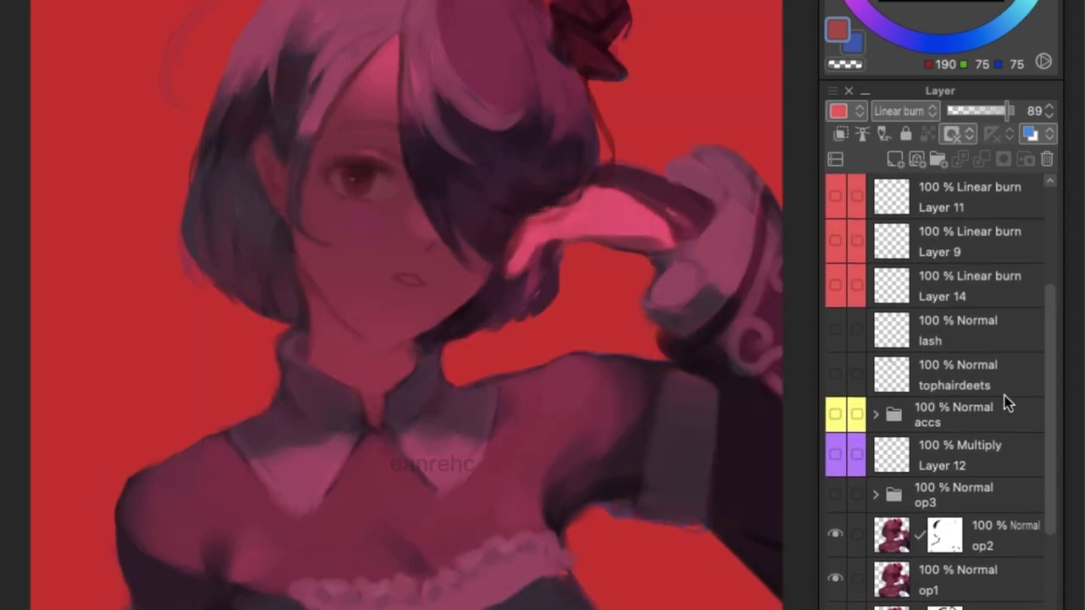
{"action": "left_click", "coordinate": [835, 455]}
{"action": "left_click", "coordinate": [835, 414]}
{"action": "scroll", "coordinate": [1039, 407], "scroll_direction": "up", "scroll_amount": 3}
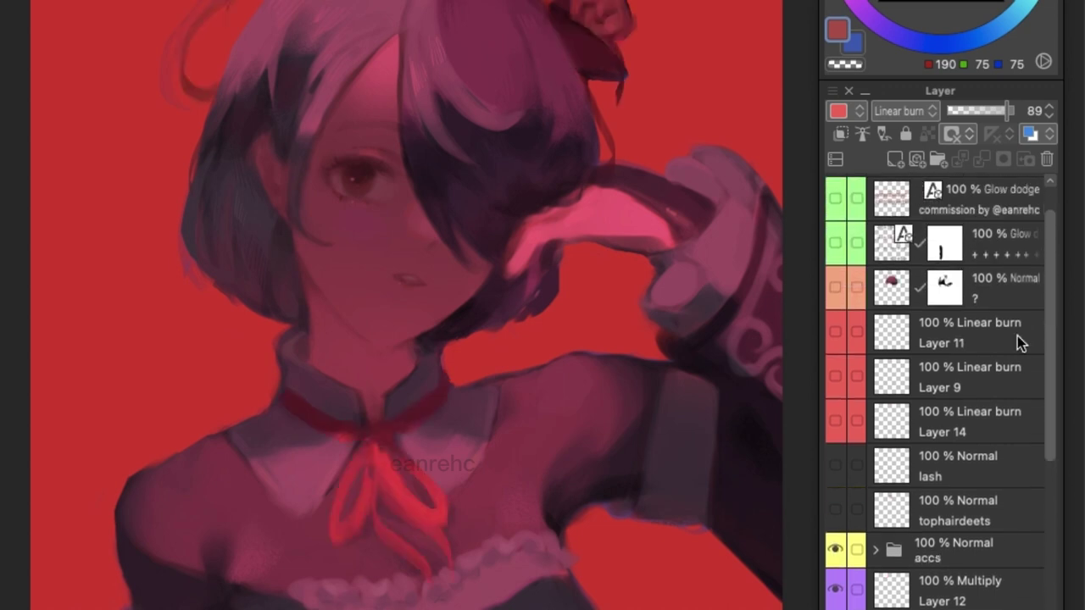
{"action": "scroll", "coordinate": [864, 309], "scroll_direction": "up", "scroll_amount": 1}
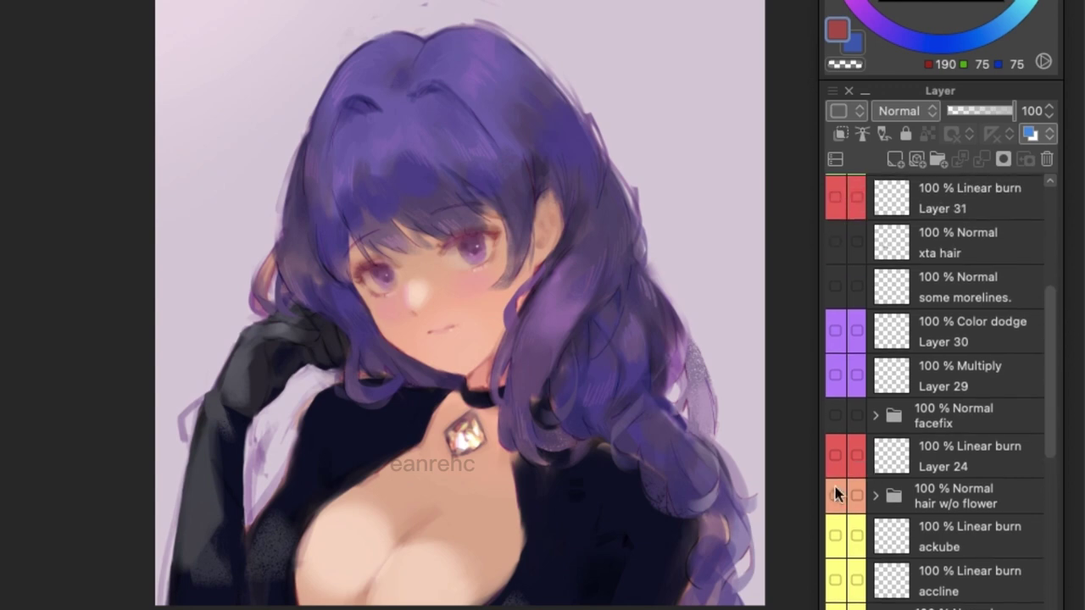
Switch on Layer 30 (Color dodge) and Layer 29 (Multiply), then scroll up the layer list
{"action": "left_click_drag", "start_coordinate": [842, 379], "coordinate": [867, 351]}
{"action": "scroll", "coordinate": [932, 365], "scroll_direction": "up", "scroll_amount": 5}
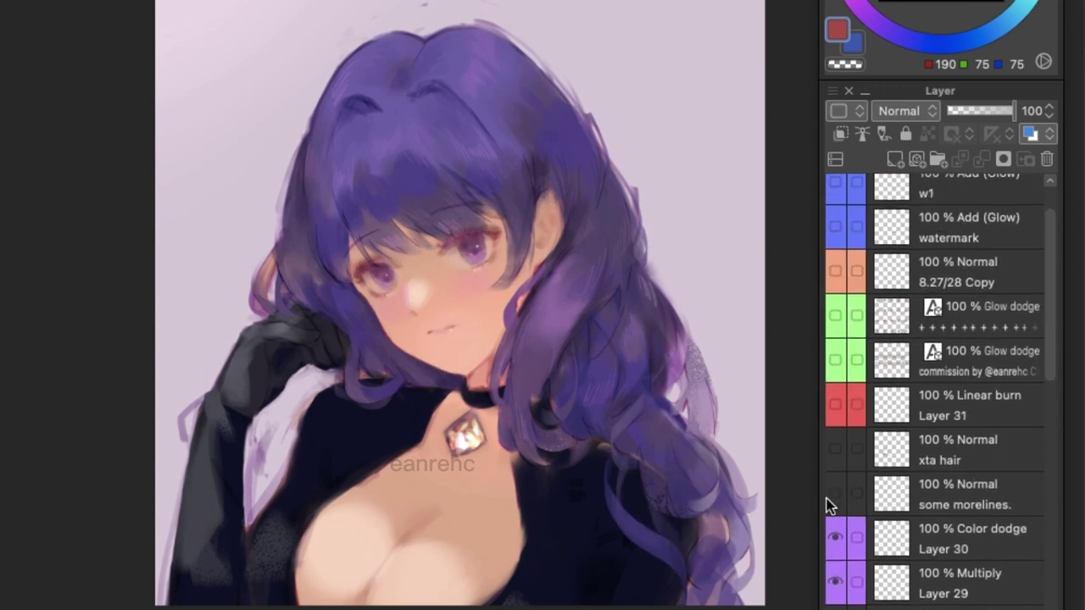